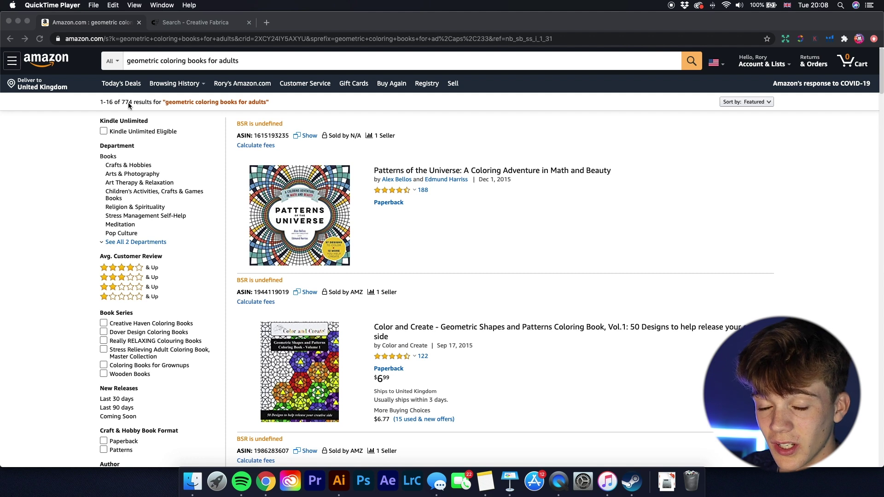
- Browse the Patterns of the Universe product page, then open the Color and Create coloring book page
{"action": "left_click", "coordinate": [283, 212]}
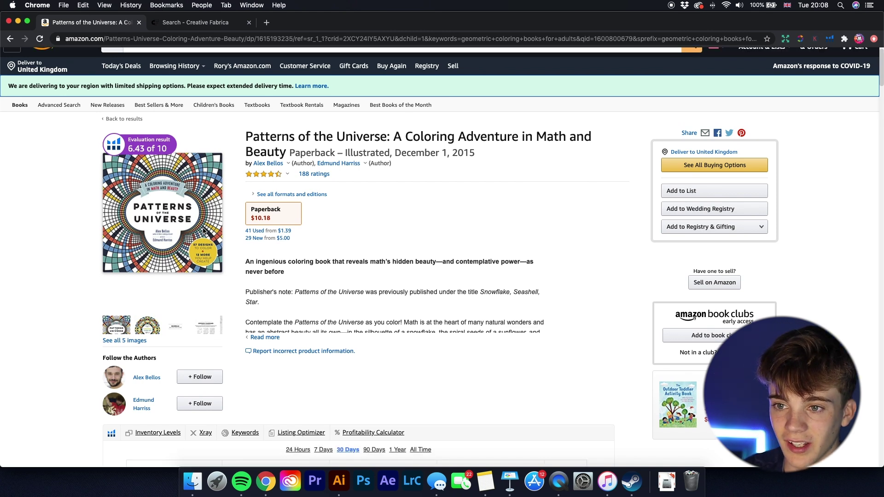
{"action": "scroll", "coordinate": [203, 230], "scroll_direction": "down", "scroll_amount": 5}
{"action": "scroll", "coordinate": [211, 228], "scroll_direction": "up", "scroll_amount": 5}
{"action": "scroll", "coordinate": [219, 226], "scroll_direction": "down", "scroll_amount": 1}
{"action": "scroll", "coordinate": [219, 225], "scroll_direction": "up", "scroll_amount": 1}
{"action": "scroll", "coordinate": [220, 224], "scroll_direction": "down", "scroll_amount": 10}
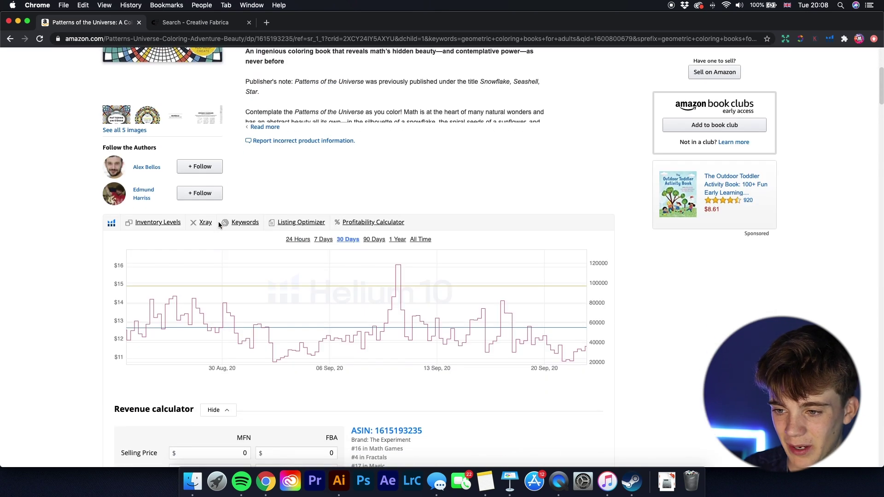
{"action": "scroll", "coordinate": [219, 223], "scroll_direction": "down", "scroll_amount": 2}
{"action": "scroll", "coordinate": [219, 224], "scroll_direction": "up", "scroll_amount": 10}
{"action": "scroll", "coordinate": [219, 223], "scroll_direction": "down", "scroll_amount": 9}
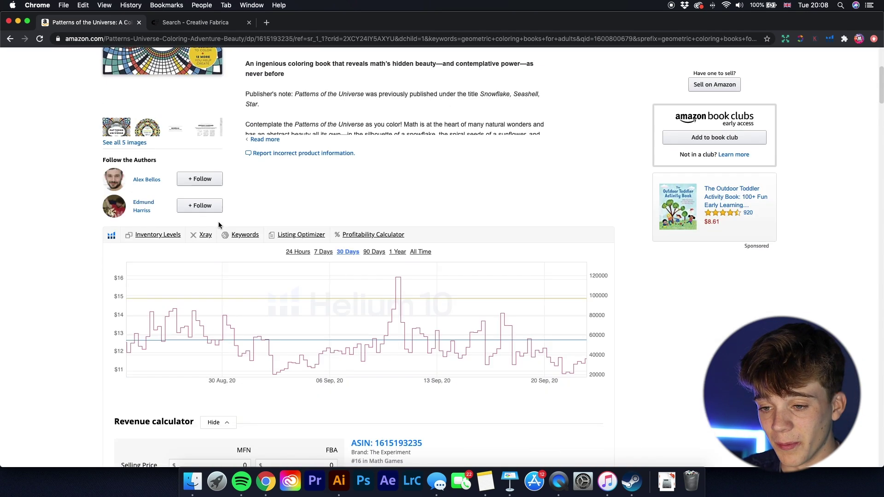
{"action": "scroll", "coordinate": [220, 224], "scroll_direction": "down", "scroll_amount": 15}
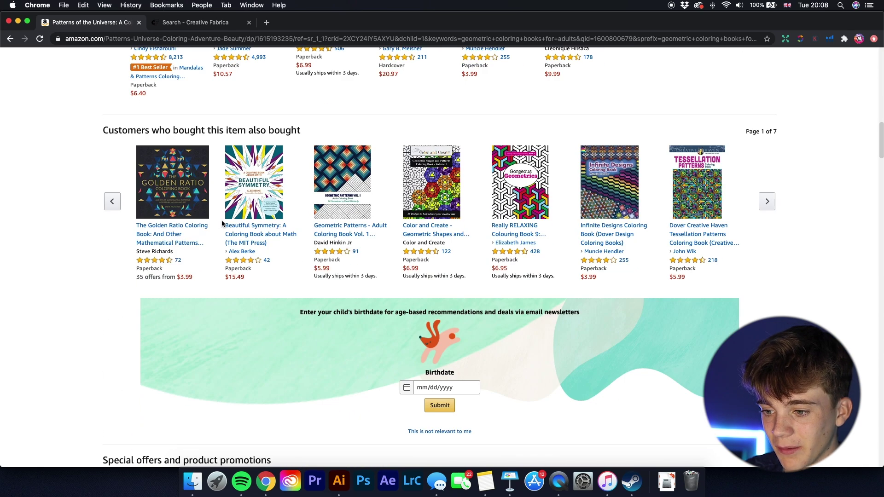
{"action": "scroll", "coordinate": [223, 224], "scroll_direction": "down", "scroll_amount": 15}
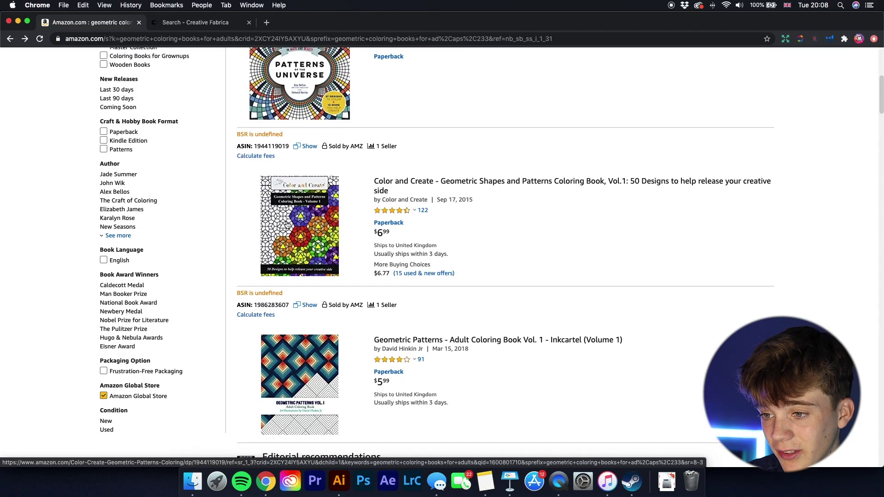
{"action": "left_click", "coordinate": [286, 224]}
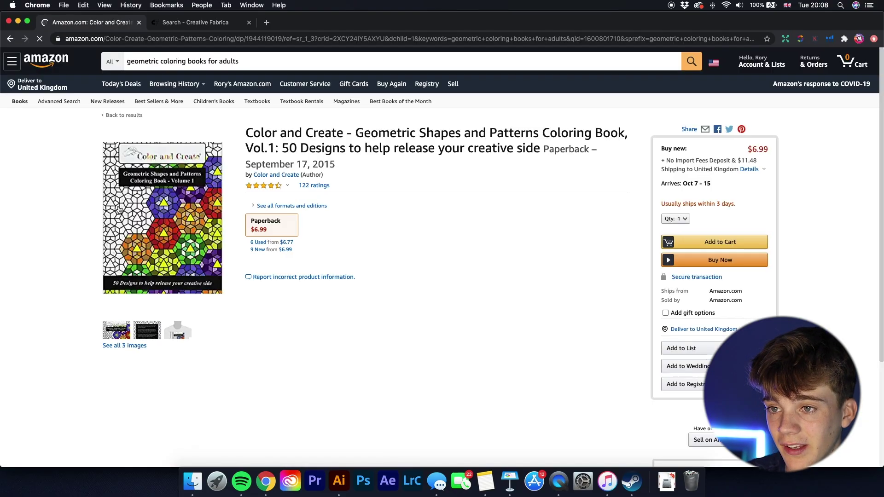
{"action": "scroll", "coordinate": [209, 211], "scroll_direction": "down", "scroll_amount": 5}
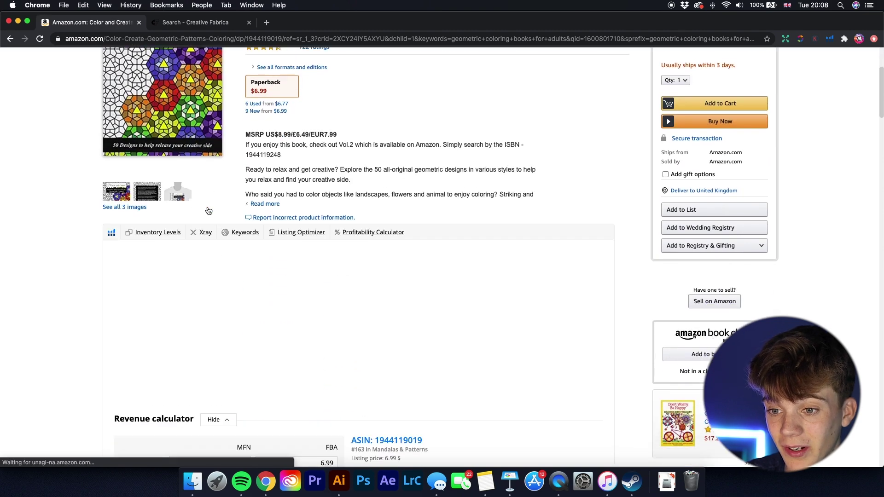
{"action": "scroll", "coordinate": [209, 211], "scroll_direction": "down", "scroll_amount": 20}
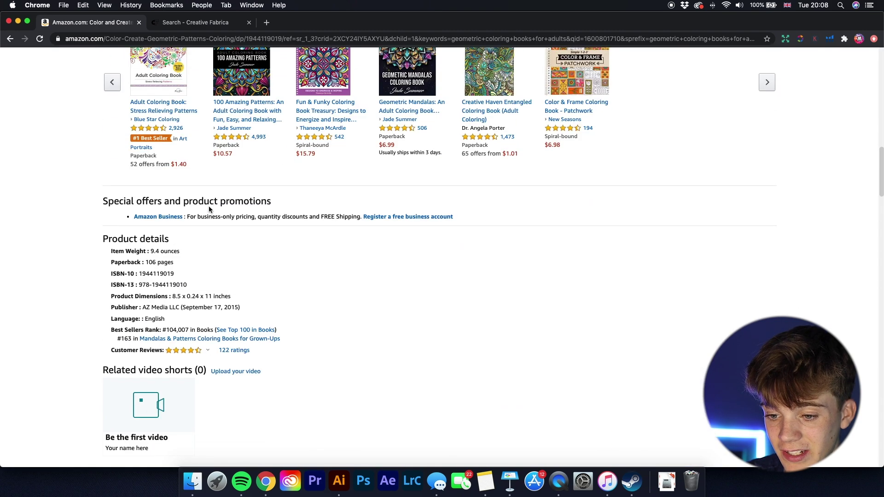
{"action": "scroll", "coordinate": [210, 209], "scroll_direction": "down", "scroll_amount": 1}
{"action": "scroll", "coordinate": [210, 209], "scroll_direction": "up", "scroll_amount": 15}
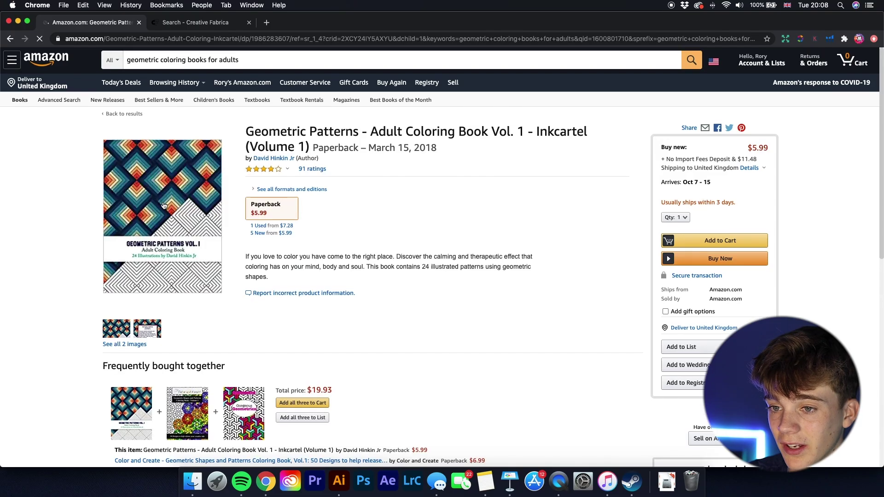
{"action": "scroll", "coordinate": [171, 212], "scroll_direction": "down", "scroll_amount": 10}
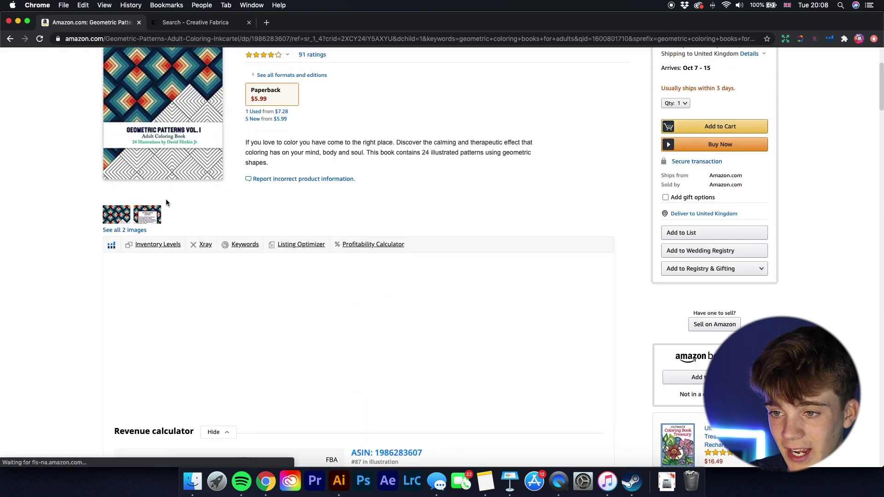
{"action": "scroll", "coordinate": [167, 202], "scroll_direction": "down", "scroll_amount": 10}
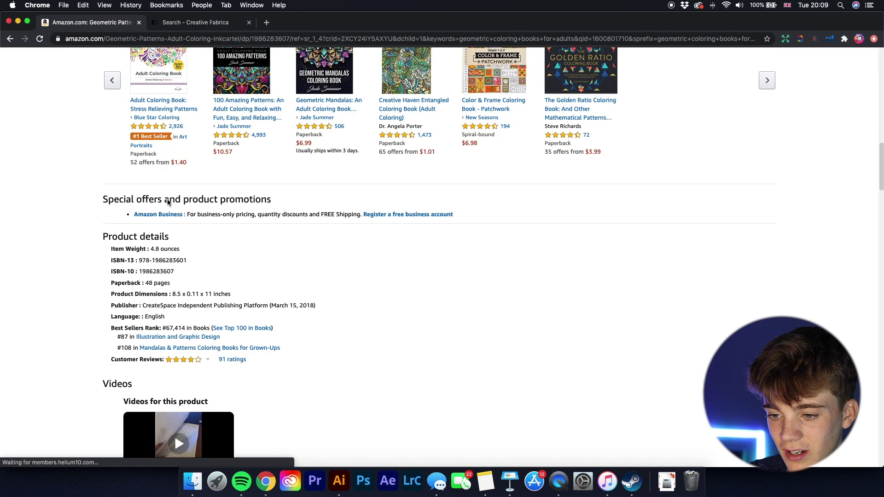
{"action": "scroll", "coordinate": [168, 201], "scroll_direction": "up", "scroll_amount": 20}
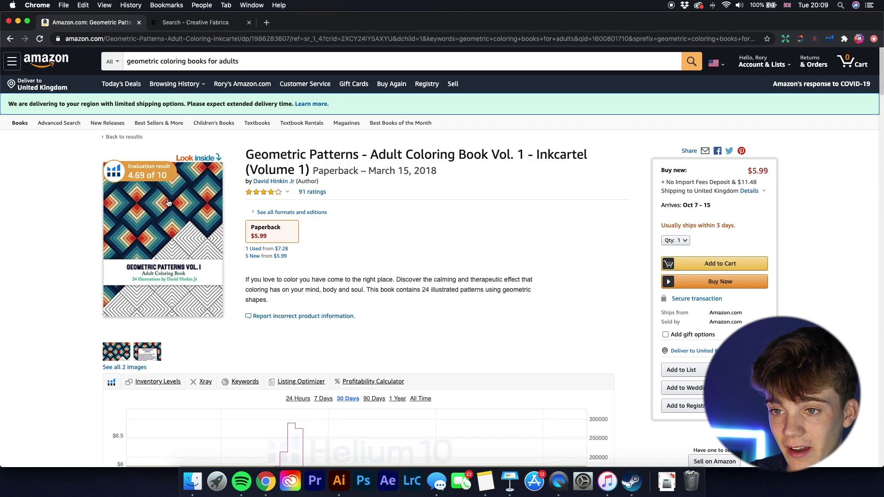
{"action": "left_click", "coordinate": [175, 208]}
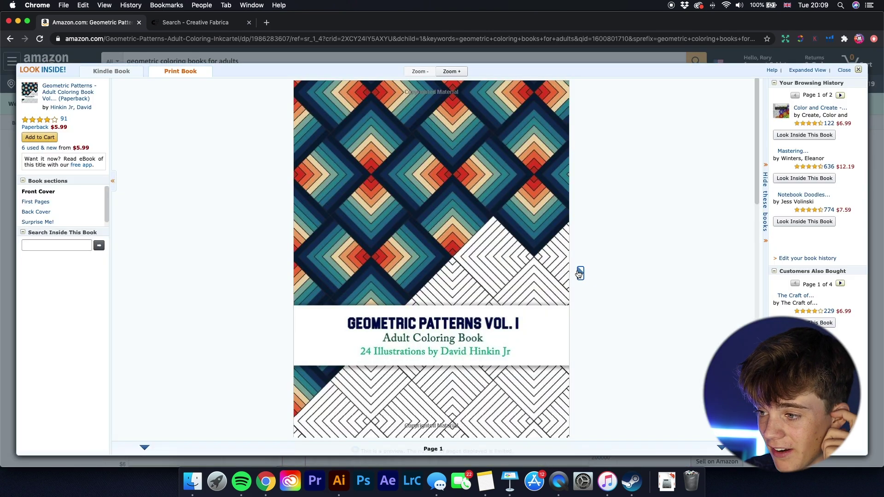
{"action": "left_click", "coordinate": [580, 273]}
{"action": "left_click", "coordinate": [579, 273]}
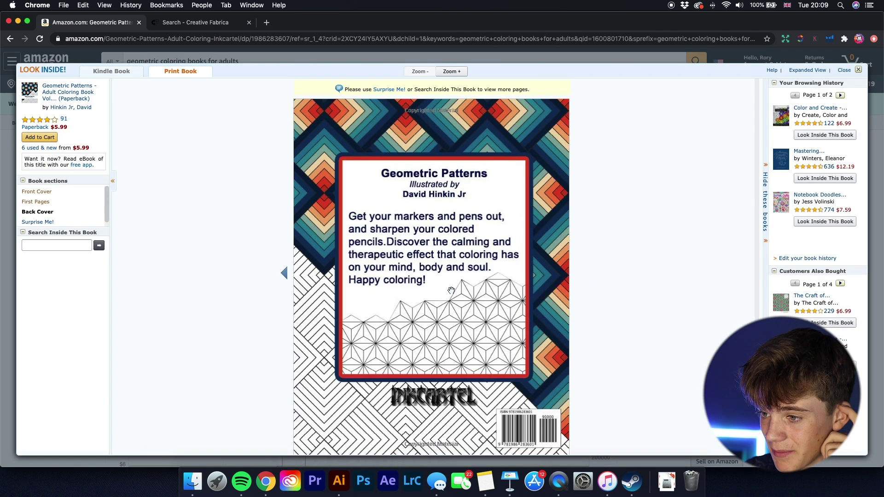
{"action": "left_click", "coordinate": [283, 275]}
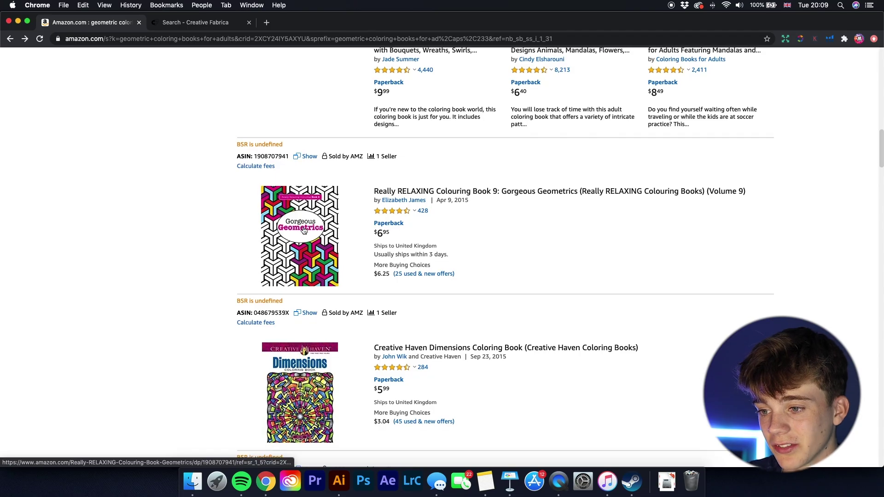
{"action": "left_click", "coordinate": [304, 231]}
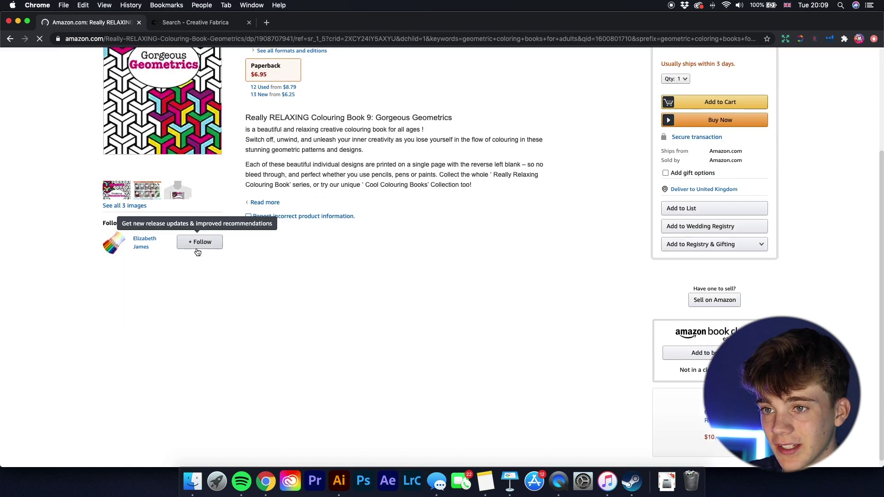
{"action": "scroll", "coordinate": [197, 249], "scroll_direction": "down", "scroll_amount": 5}
{"action": "scroll", "coordinate": [197, 249], "scroll_direction": "up", "scroll_amount": 5}
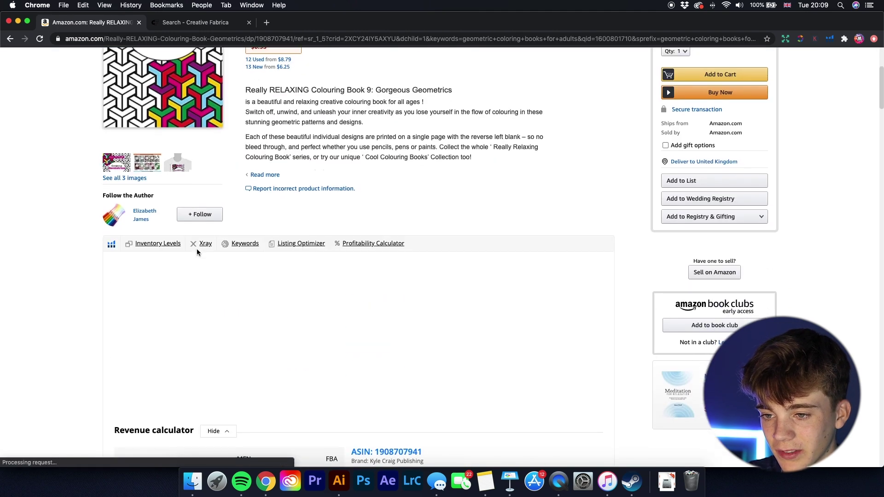
{"action": "scroll", "coordinate": [197, 249], "scroll_direction": "down", "scroll_amount": 10}
{"action": "scroll", "coordinate": [202, 257], "scroll_direction": "up", "scroll_amount": 15}
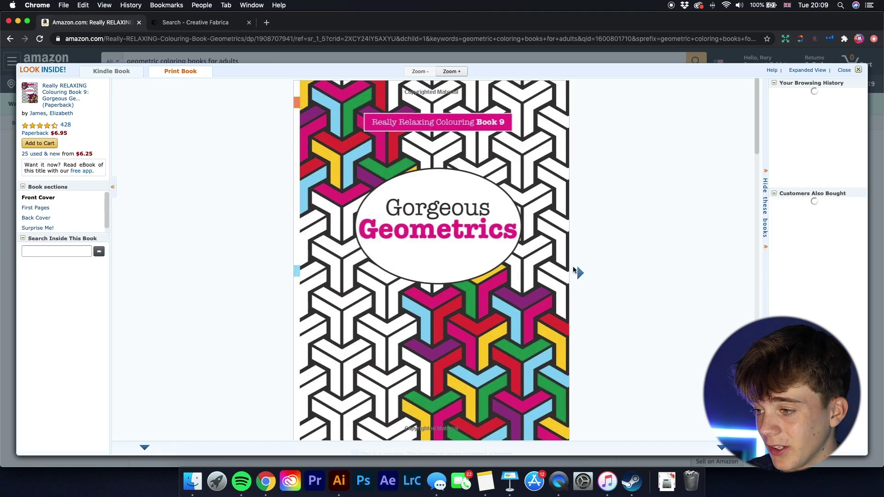
{"action": "left_click", "coordinate": [581, 274]}
{"action": "left_click", "coordinate": [580, 273]}
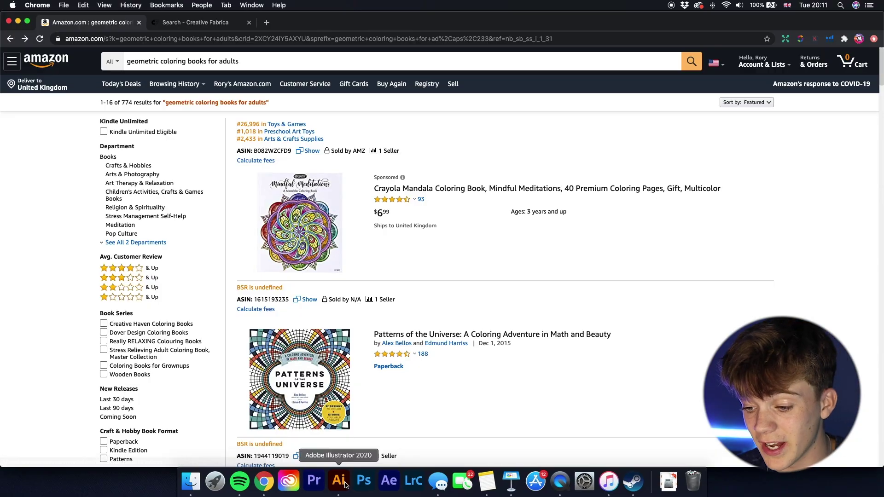
{"action": "left_click", "coordinate": [339, 481]}
- At 100% zoom, draw a tall narrow rectangle, about 0.23 × 1.41 in, near the artboard's upper left
{"action": "key", "text": "super+equal"}
{"action": "key", "text": "super+equal"}
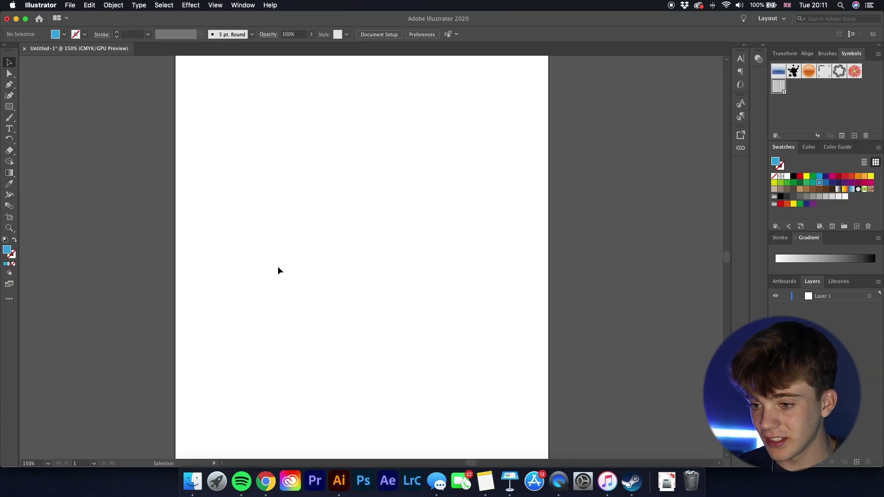
{"action": "key", "text": "super+minus"}
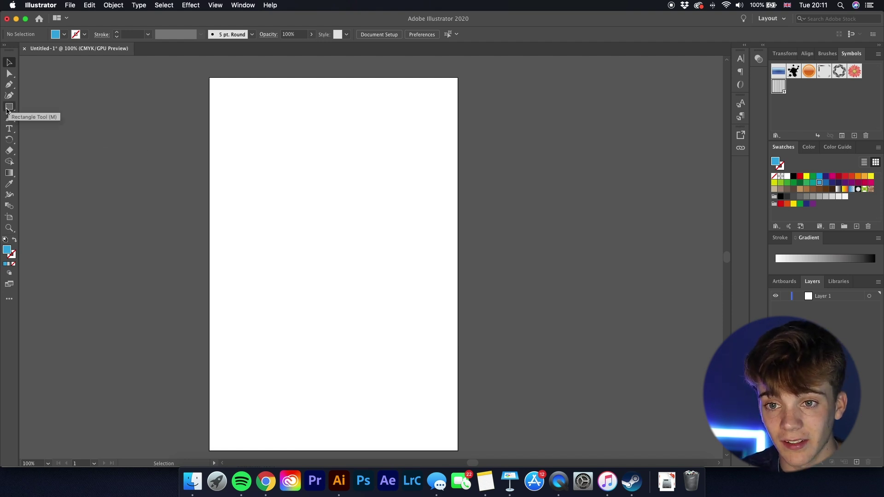
{"action": "left_click", "coordinate": [9, 107]}
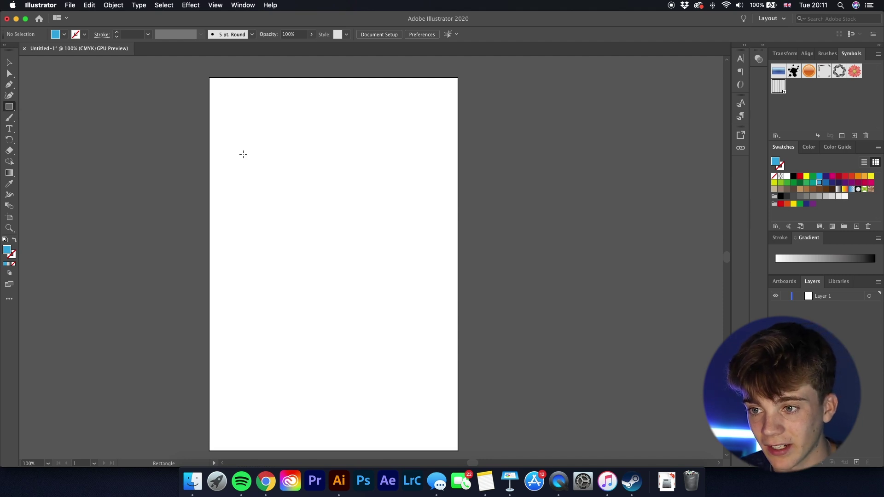
{"action": "left_click_drag", "start_coordinate": [243, 154], "coordinate": [253, 212]}
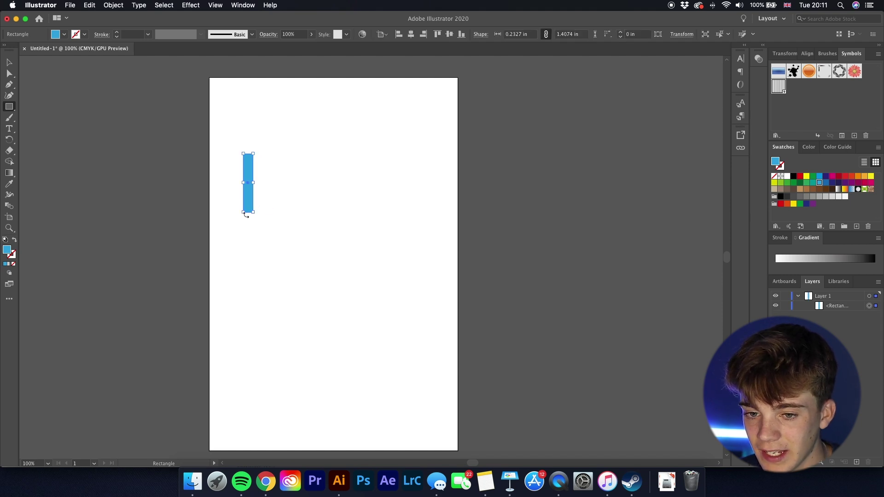
- Give the rectangle no fill and a black outline
{"action": "left_click", "coordinate": [14, 265]}
{"action": "left_click", "coordinate": [9, 261]}
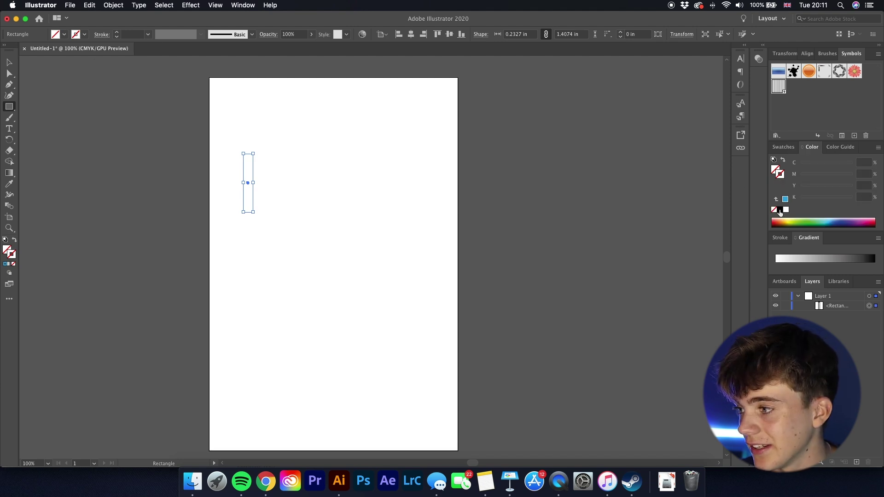
{"action": "left_click", "coordinate": [780, 210]}
{"action": "left_click", "coordinate": [9, 63]}
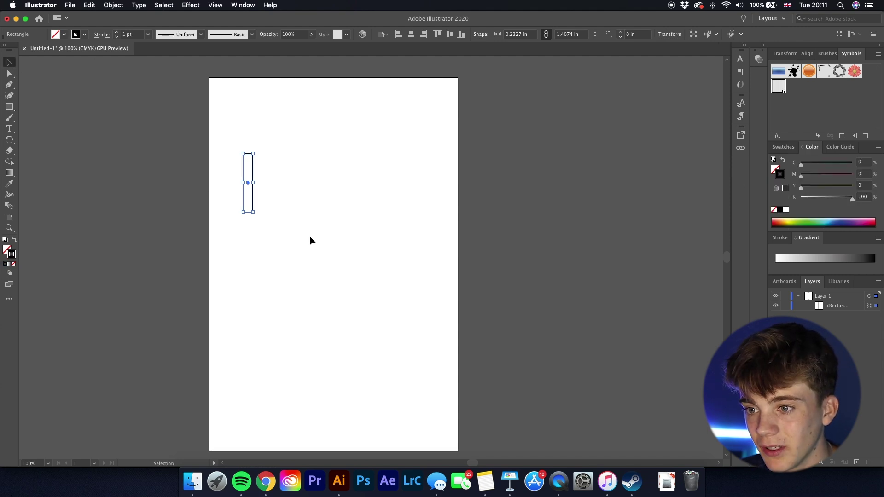
{"action": "left_click", "coordinate": [266, 206]}
{"action": "left_click", "coordinate": [252, 189]}
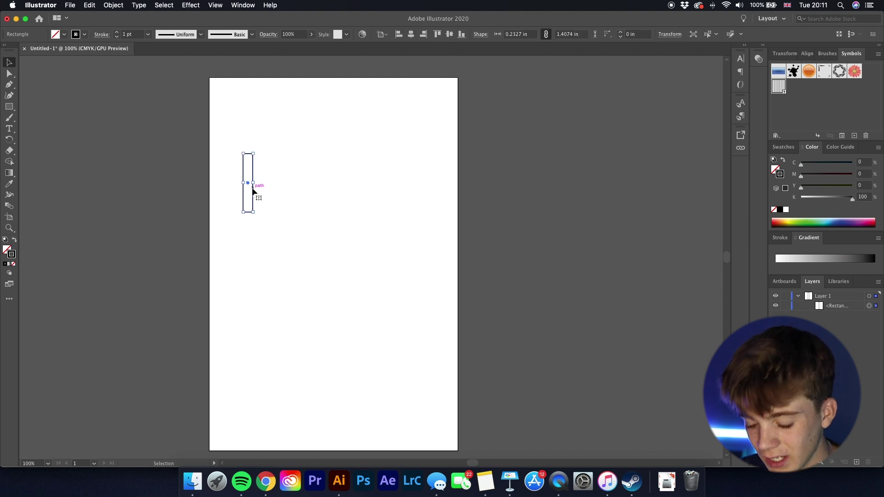
- Copy the rectangle to its right and repeat with Cmd+D until seven stripes stand side by side
{"action": "left_click_drag", "start_coordinate": [249, 186], "coordinate": [258, 182]}
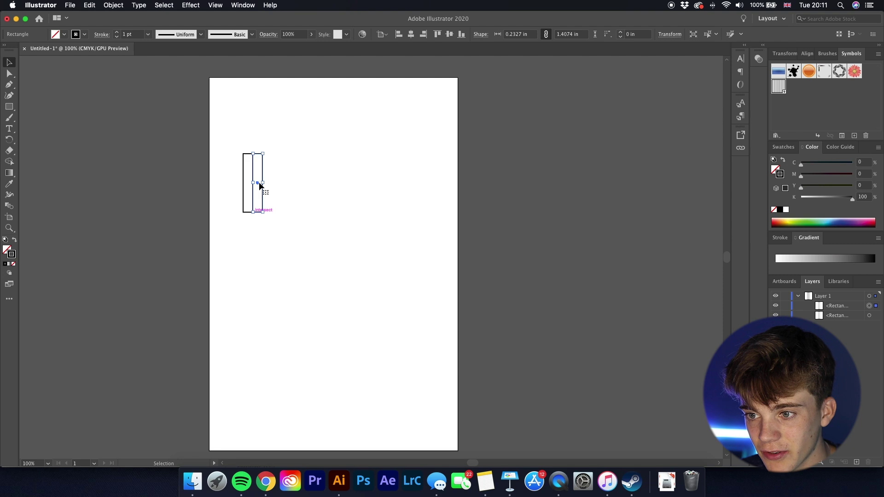
{"action": "key", "text": "a"}
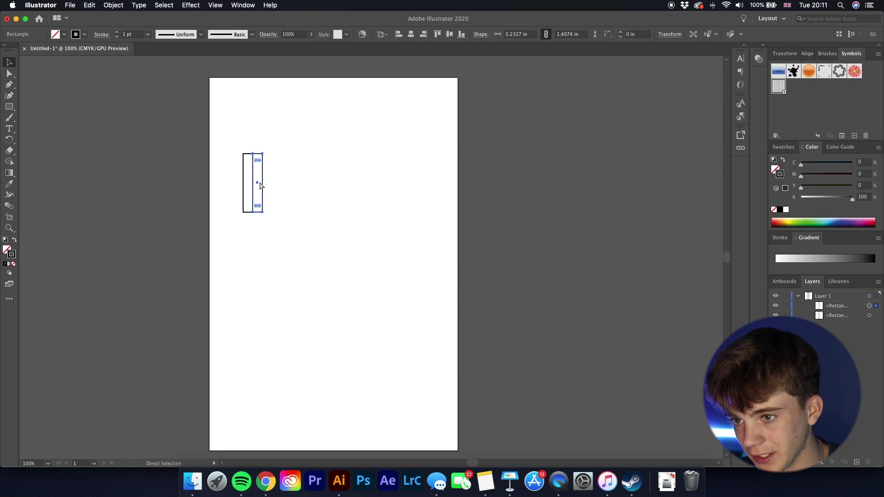
{"action": "key", "text": "super+d"}
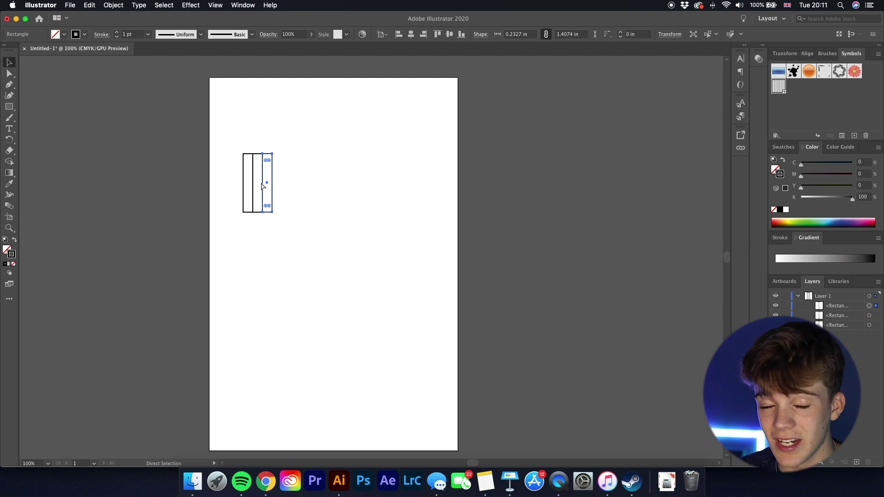
{"action": "key", "text": "super+d"}
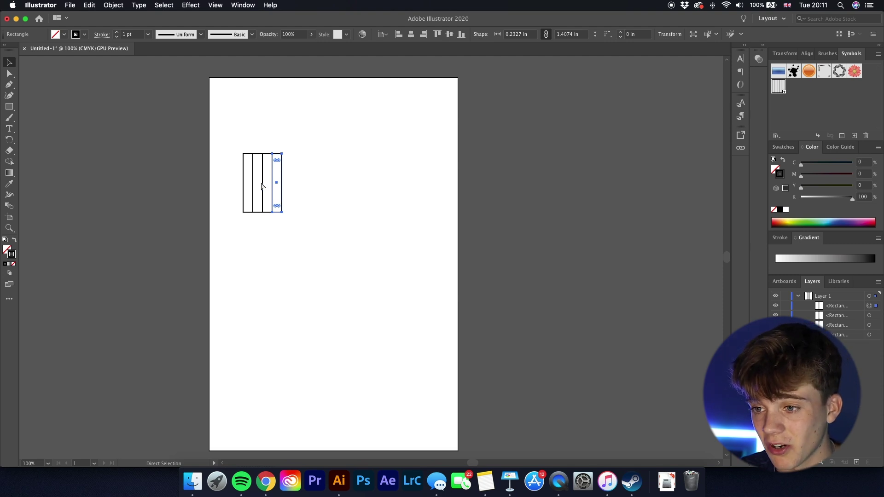
{"action": "key", "text": "super+d"}
{"action": "key", "text": "super+d"}
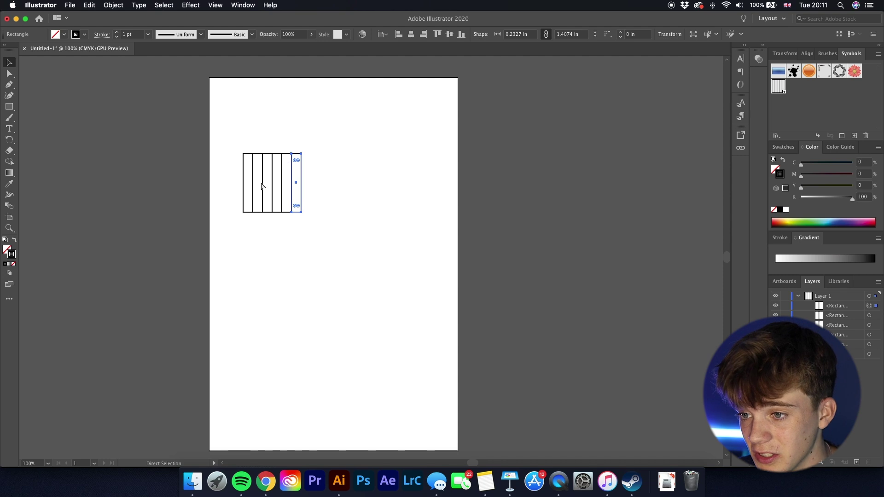
{"action": "key", "text": "super+d"}
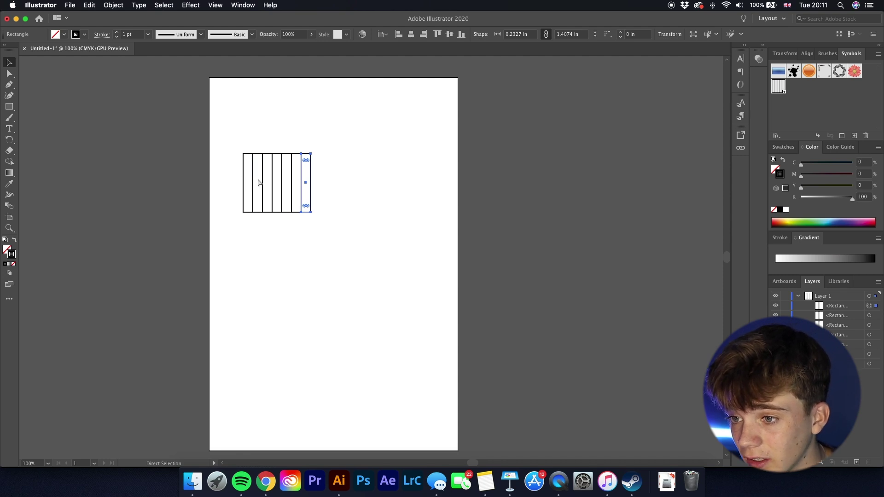
{"action": "left_click", "coordinate": [352, 187]}
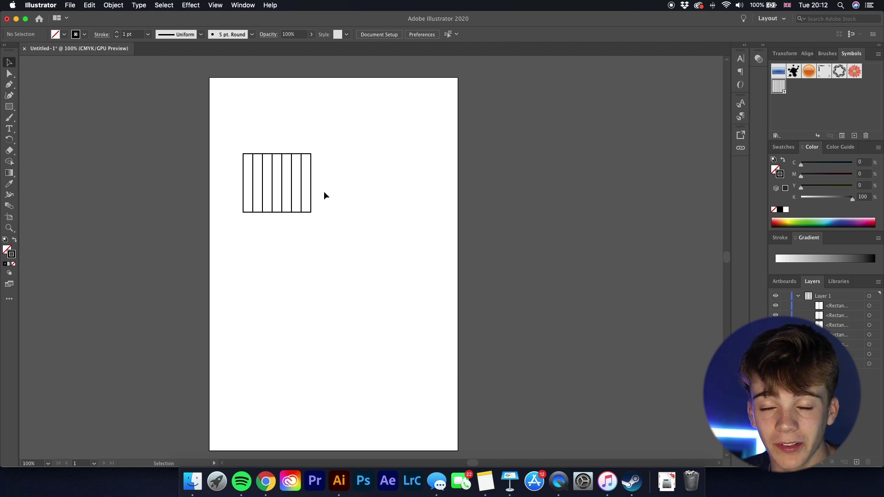
- Select the seven striped rectangles and group them
{"action": "left_click_drag", "start_coordinate": [347, 235], "coordinate": [228, 146]}
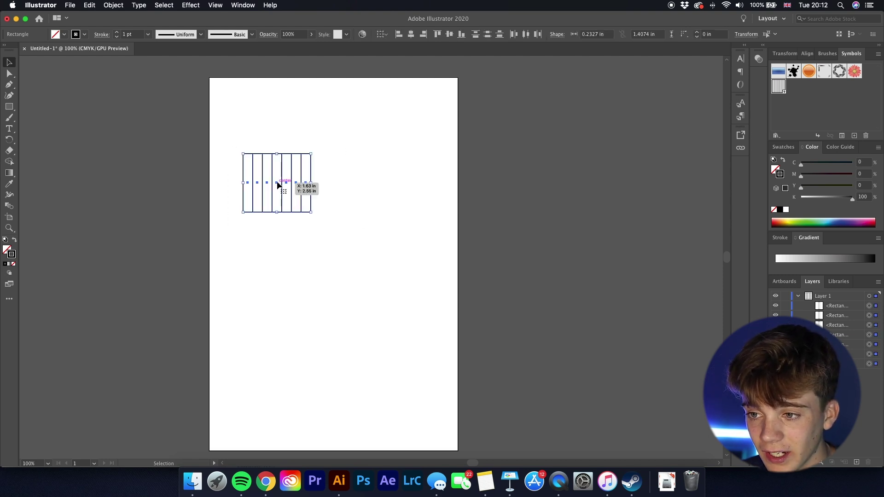
{"action": "right_click", "coordinate": [278, 183]}
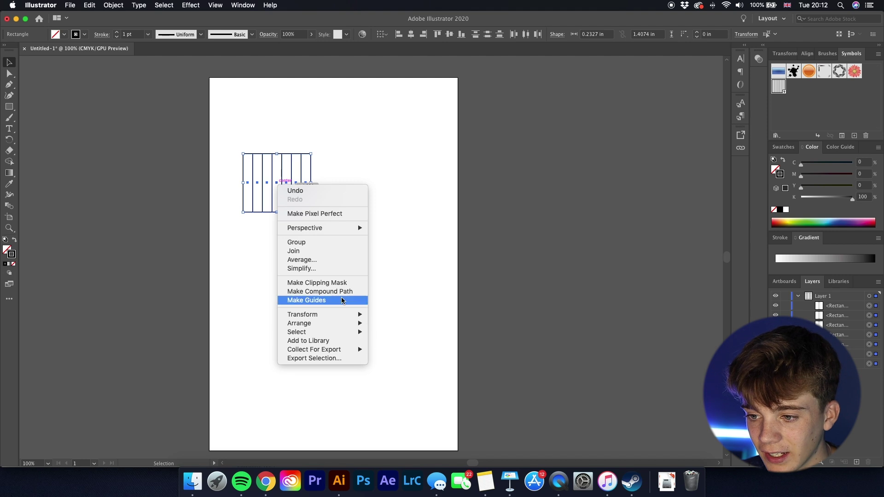
{"action": "left_click", "coordinate": [328, 245]}
- Save the group as New Symbol 1 in the Symbols panel and reselect the instance
{"action": "left_click_drag", "start_coordinate": [276, 183], "coordinate": [817, 100]}
{"action": "key", "text": "Return"}
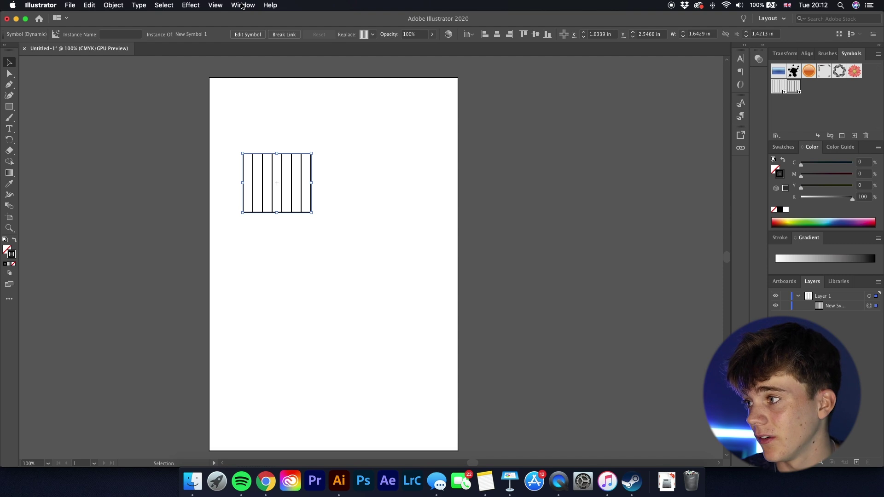
{"action": "left_click", "coordinate": [242, 5]}
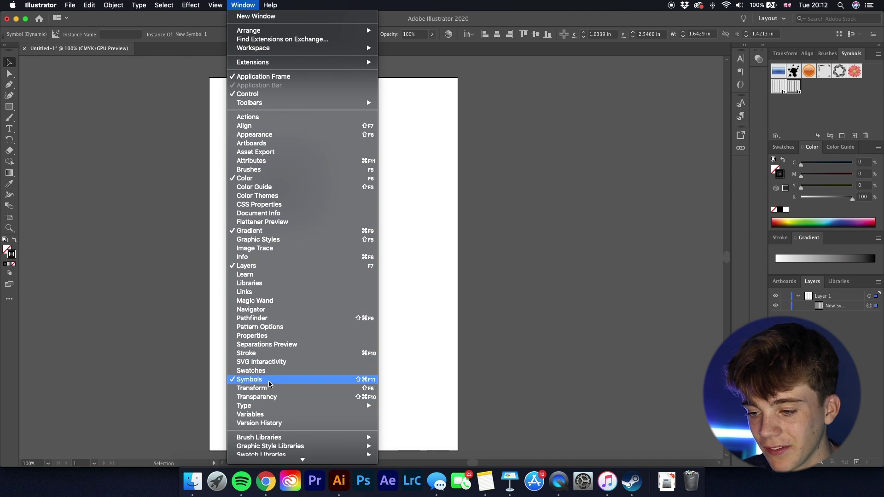
{"action": "left_click", "coordinate": [613, 314]}
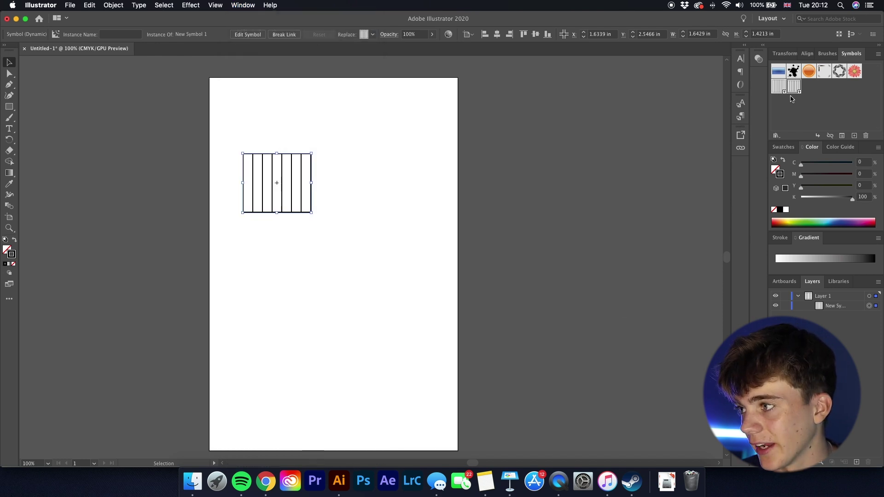
{"action": "left_click", "coordinate": [478, 210]}
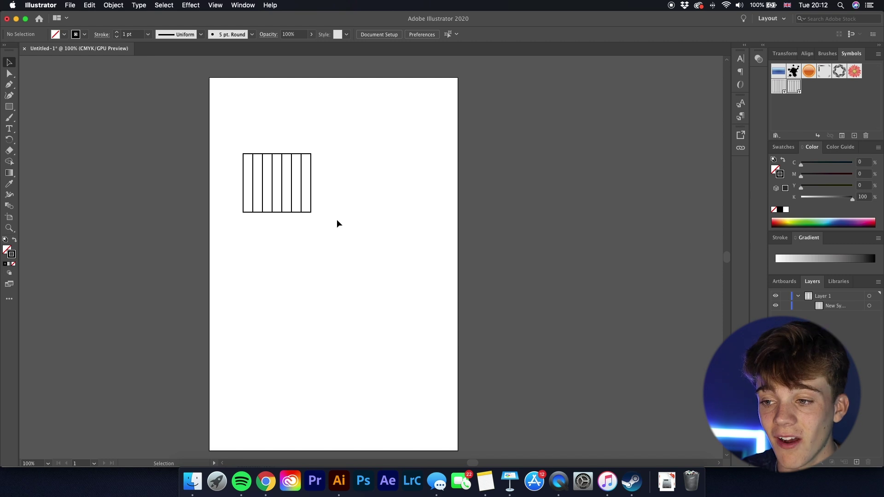
{"action": "left_click_drag", "start_coordinate": [340, 229], "coordinate": [230, 142]}
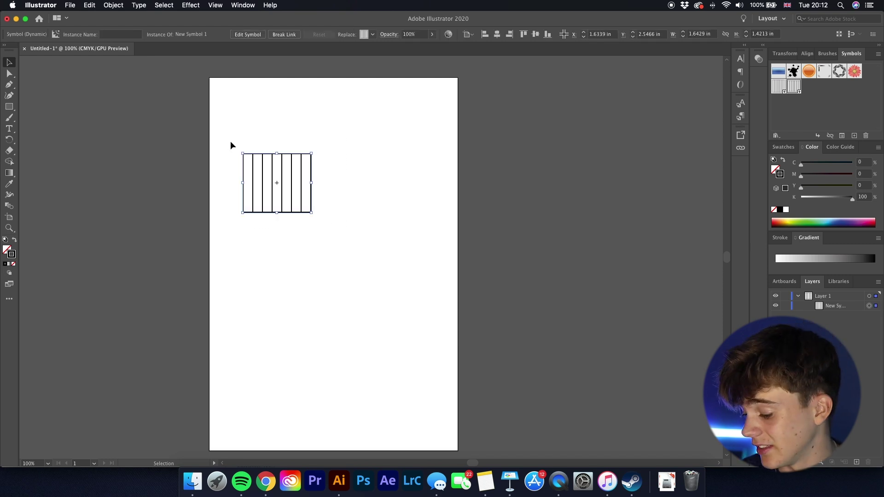
- Delete the striped symbol instance and draw a roughly one-inch square
{"action": "key", "text": "Delete"}
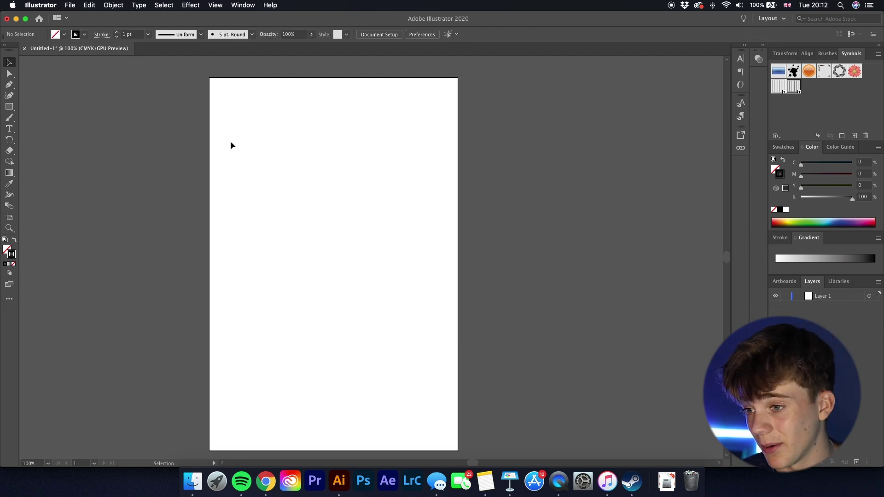
{"action": "left_click", "coordinate": [9, 107]}
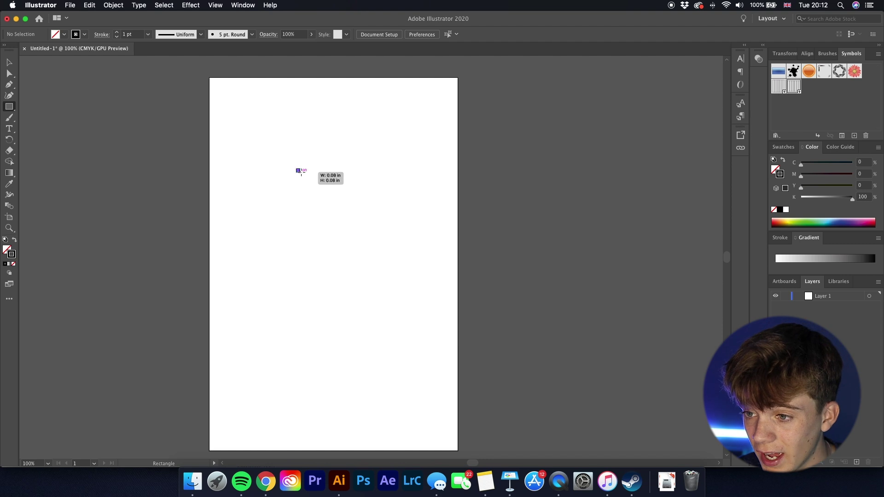
{"action": "left_click_drag", "start_coordinate": [297, 169], "coordinate": [339, 212]}
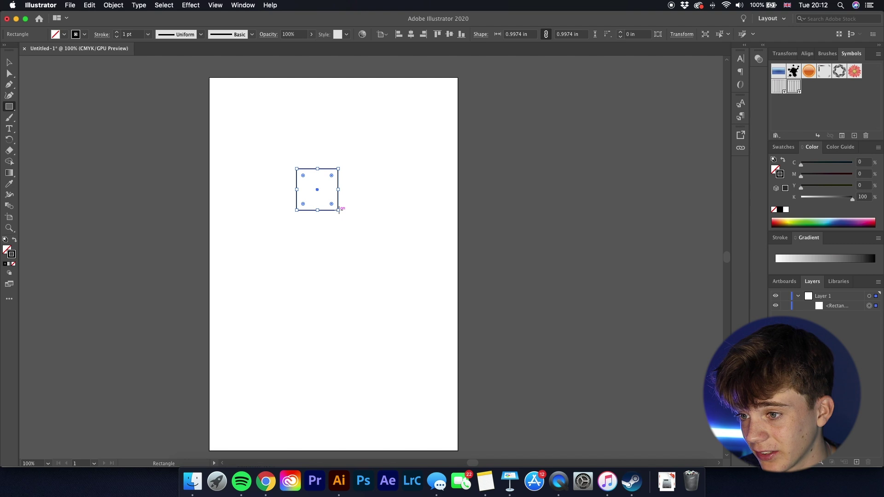
- Give the square no outline and a teal fill, then reselect it
{"action": "left_click", "coordinate": [13, 264]}
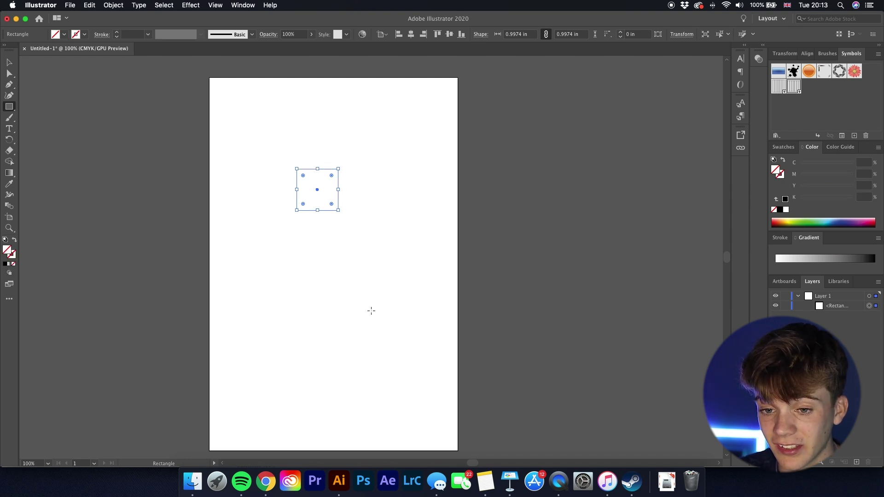
{"action": "left_click", "coordinate": [784, 147]}
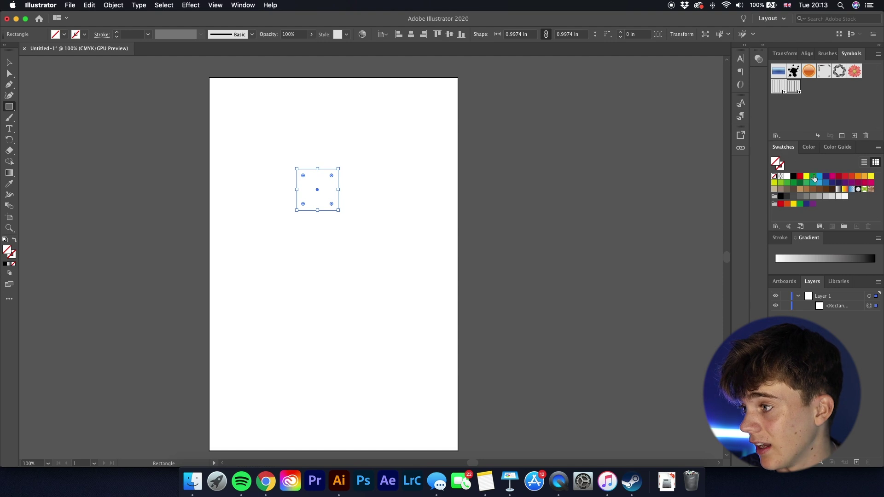
{"action": "left_click", "coordinate": [814, 183]}
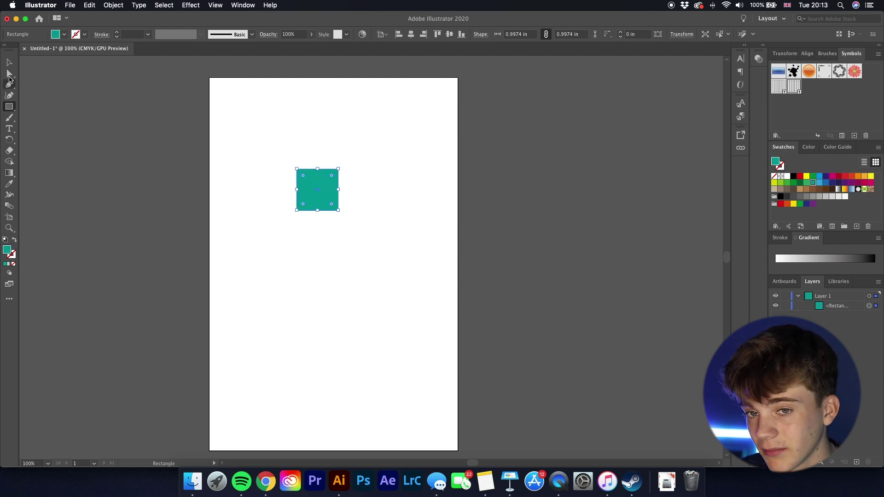
{"action": "left_click", "coordinate": [9, 63]}
{"action": "scroll", "coordinate": [376, 196], "scroll_direction": "up", "scroll_amount": 1}
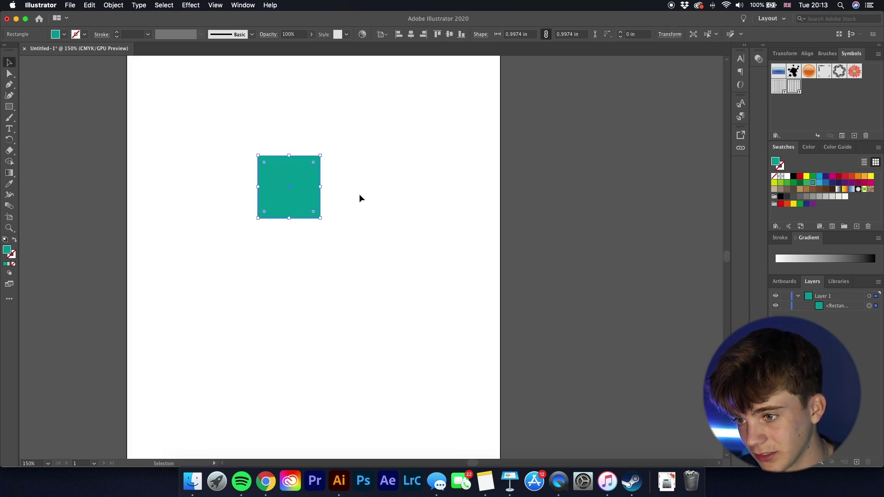
{"action": "left_click", "coordinate": [431, 239]}
{"action": "scroll", "coordinate": [359, 238], "scroll_direction": "left", "scroll_amount": 3}
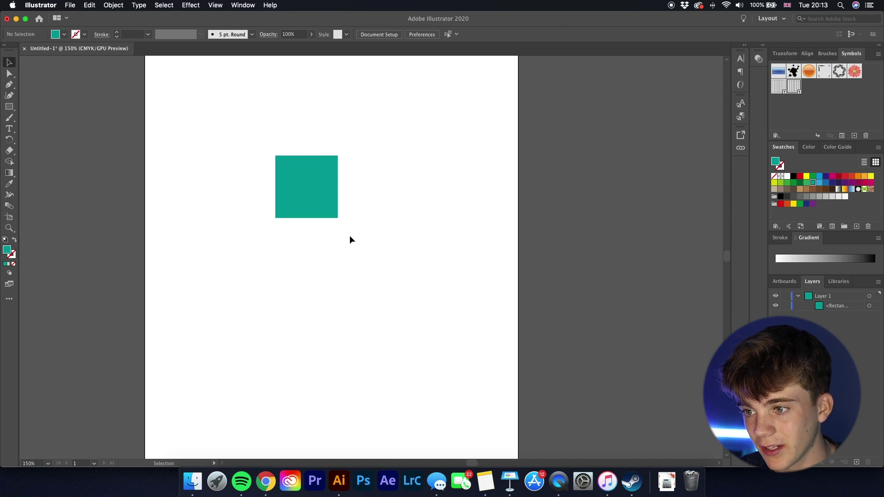
{"action": "left_click", "coordinate": [299, 181]}
{"action": "scroll", "coordinate": [299, 181], "scroll_direction": "up", "scroll_amount": 2}
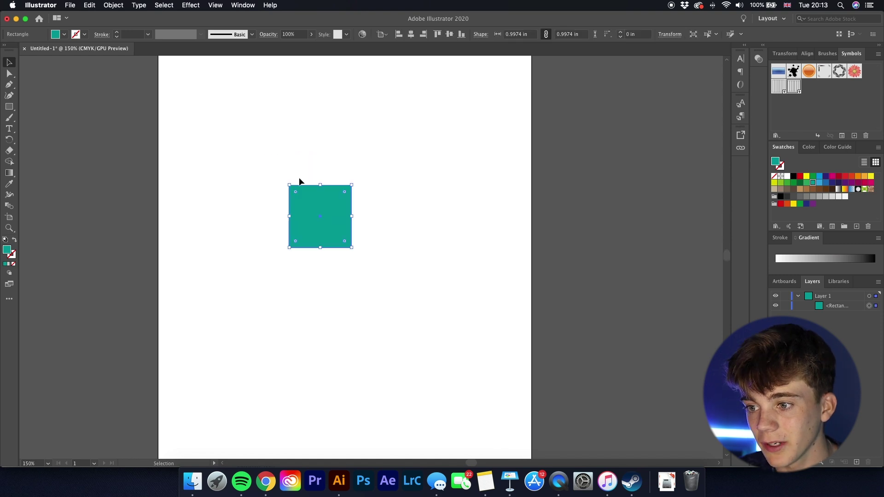
- Extrude the teal square into a 3D cube with Isometric Top position and 90 pt depth
{"action": "left_click", "coordinate": [191, 5]}
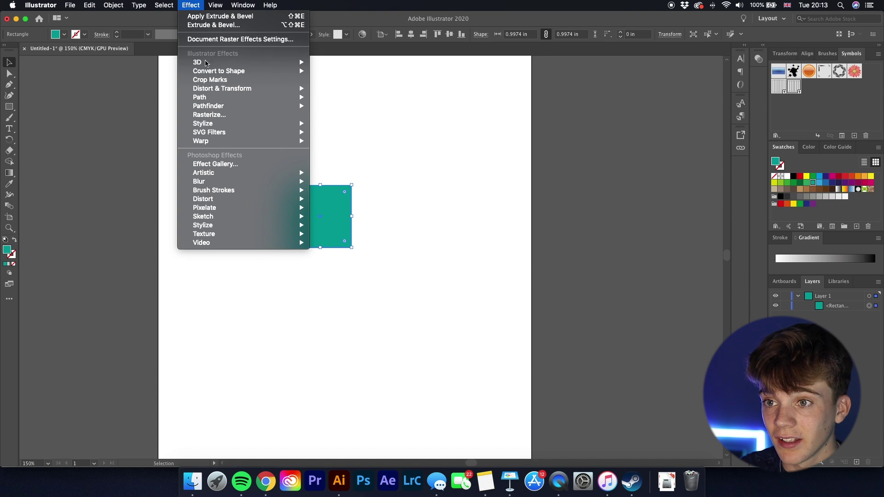
{"action": "mouse_move", "coordinate": [207, 64]}
{"action": "left_click", "coordinate": [346, 62]}
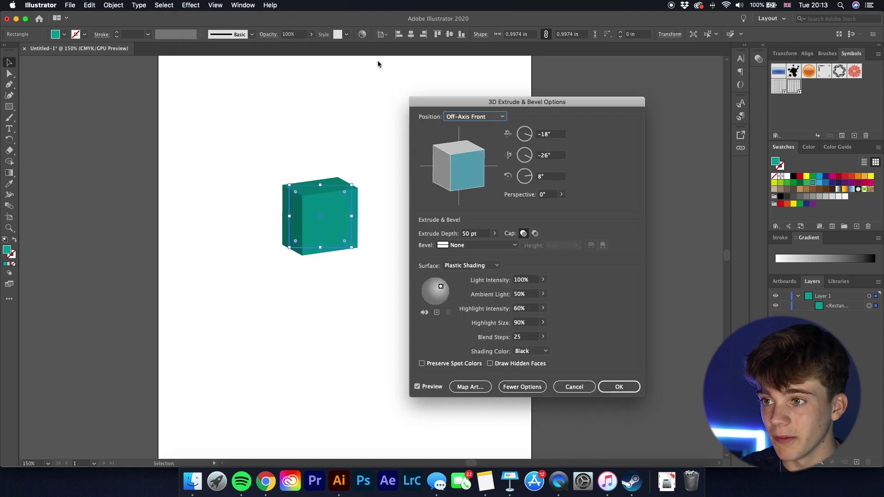
{"action": "left_click", "coordinate": [470, 234]}
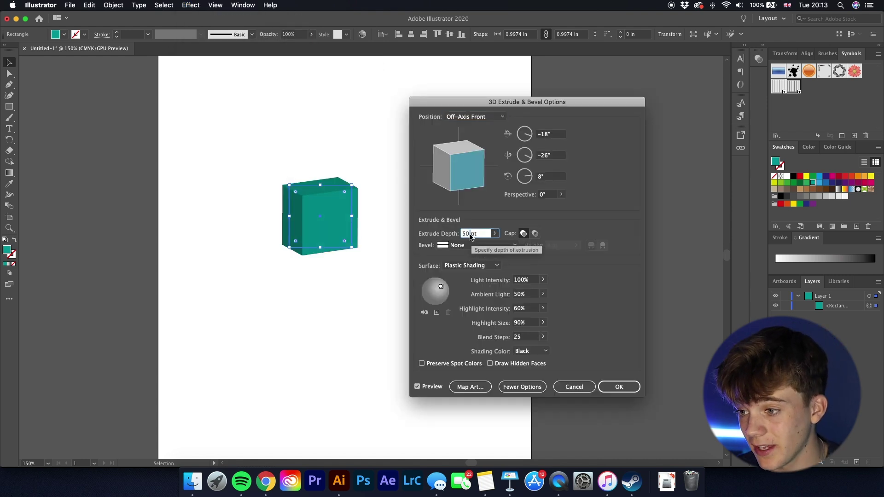
{"action": "triple_click", "coordinate": [471, 234]}
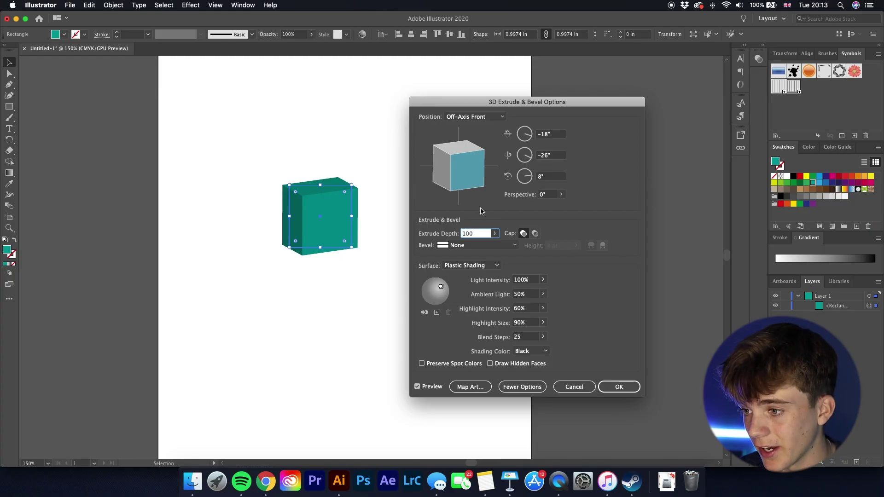
{"action": "left_click", "coordinate": [480, 117]}
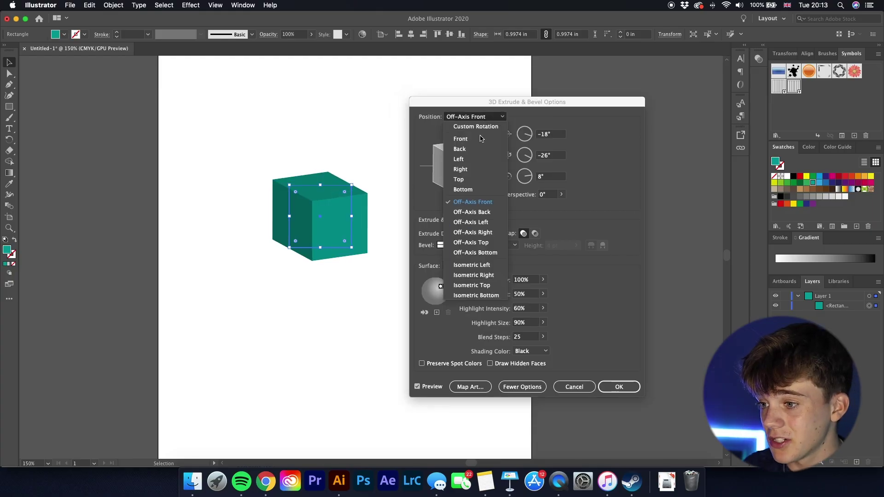
{"action": "left_click", "coordinate": [489, 286]}
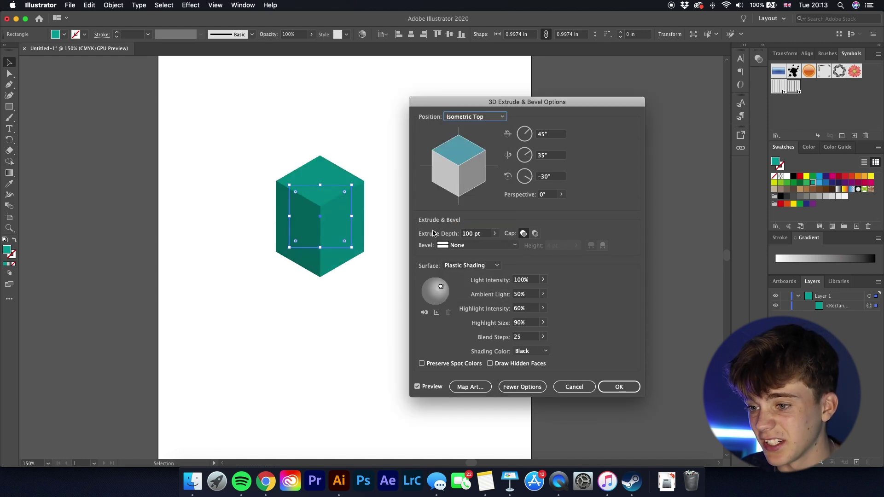
{"action": "left_click", "coordinate": [476, 234]}
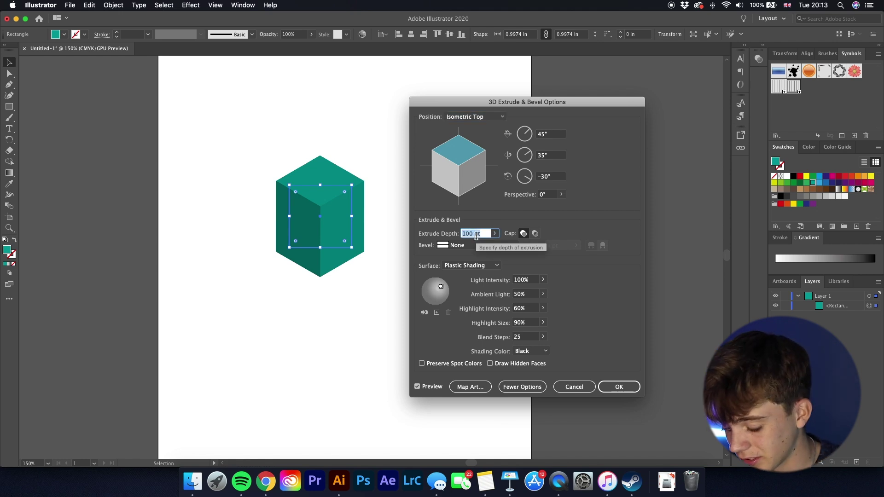
{"action": "left_click", "coordinate": [479, 118]}
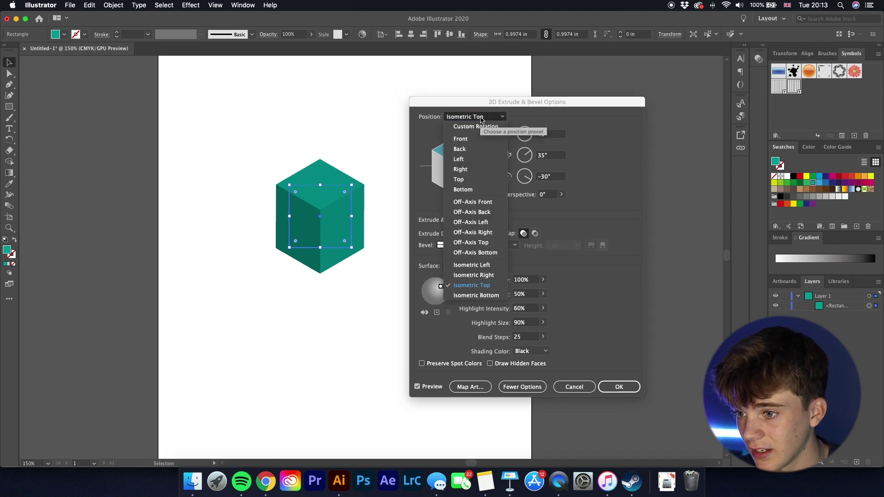
{"action": "left_click", "coordinate": [481, 120]}
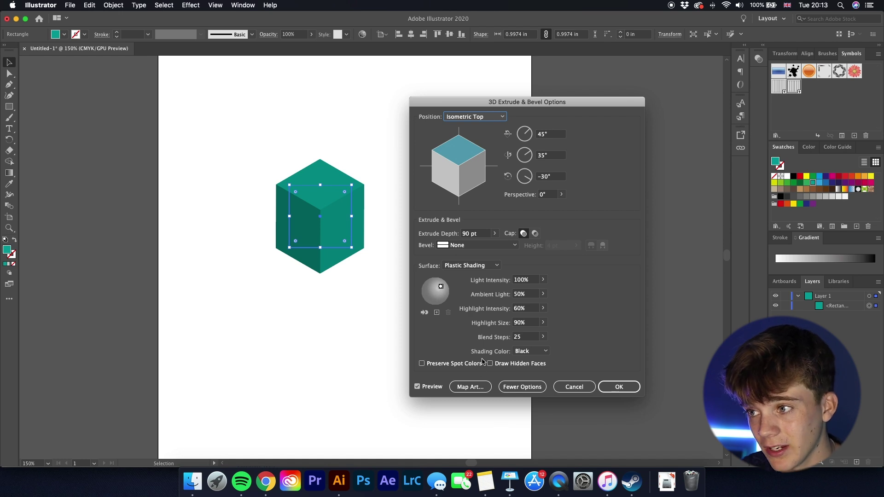
{"action": "left_click", "coordinate": [470, 387]}
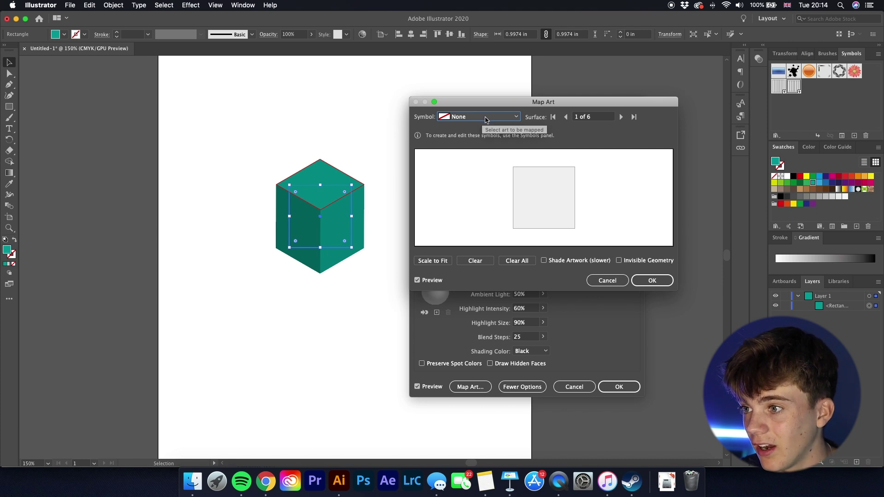
- Map New Symbol 1 onto surface 1 of 6 and scale it to fit
{"action": "left_click", "coordinate": [486, 119]}
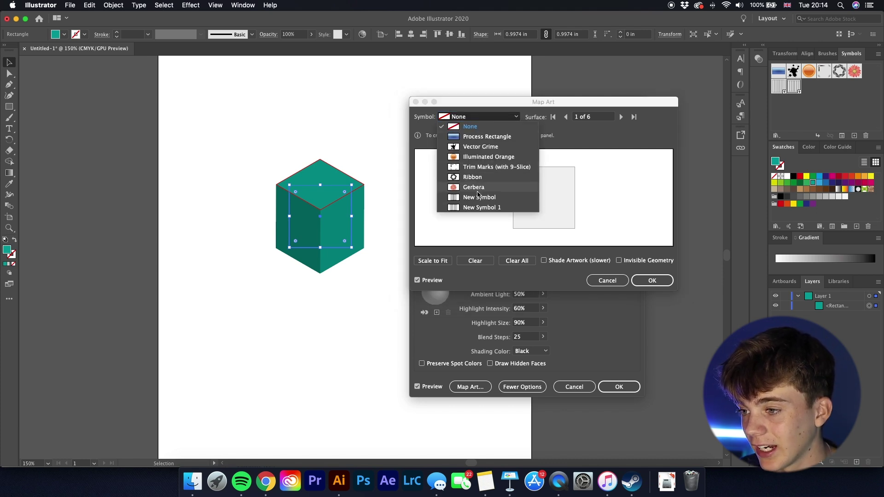
{"action": "left_click", "coordinate": [479, 208]}
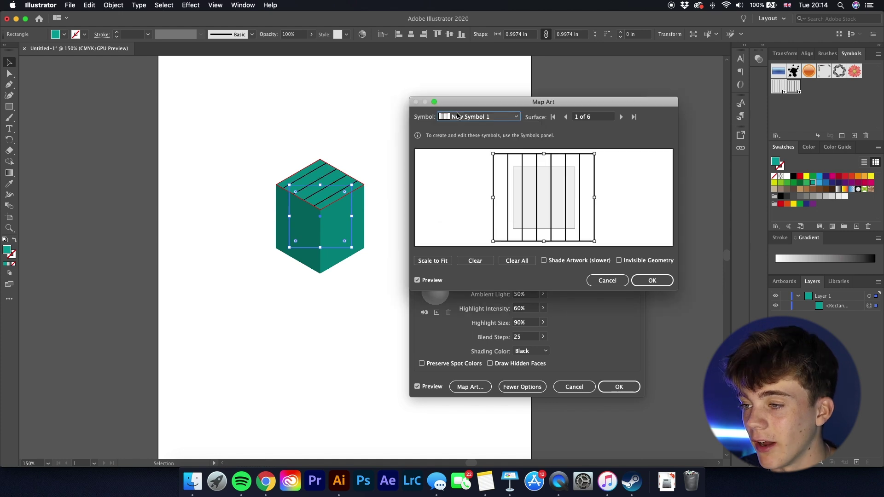
{"action": "left_click", "coordinate": [479, 116]}
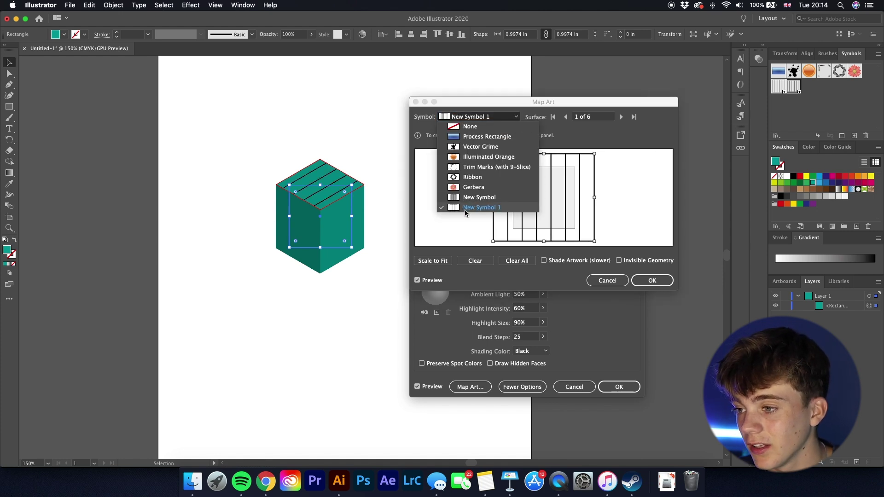
{"action": "left_click", "coordinate": [479, 228]}
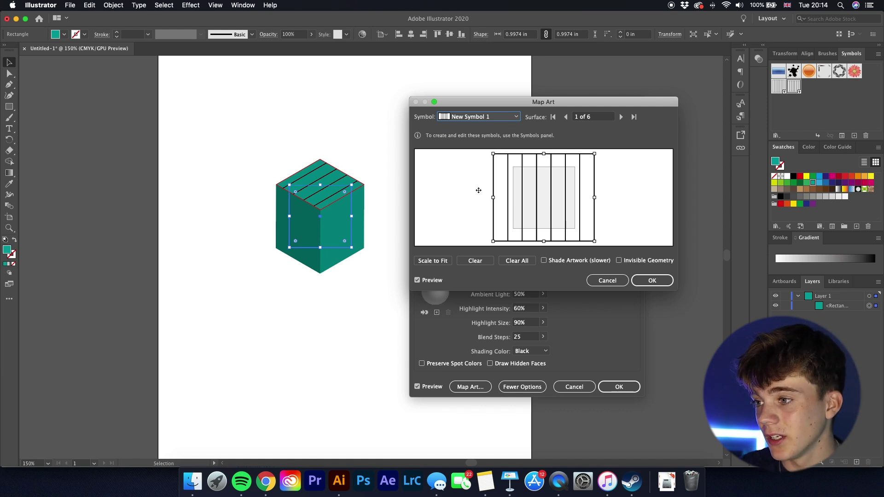
{"action": "left_click", "coordinate": [432, 261]}
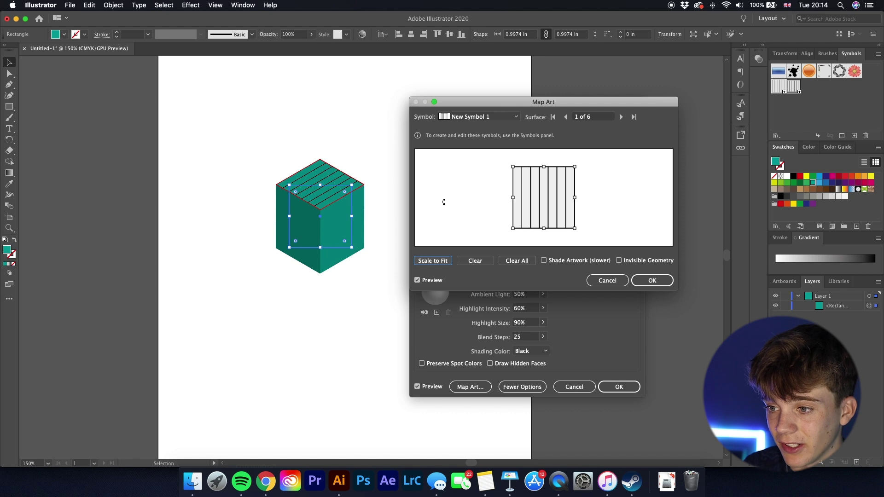
- Map New Symbol 1 onto surface 3, scaled to fit
{"action": "left_click", "coordinate": [621, 117]}
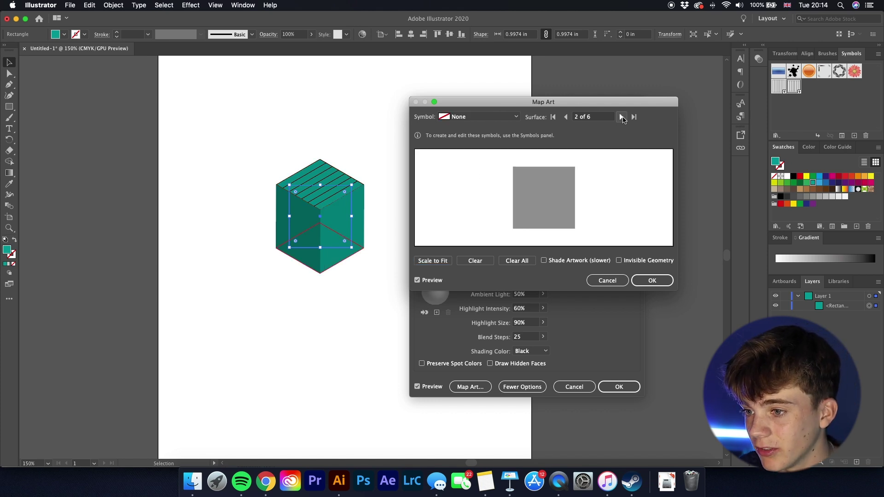
{"action": "left_click", "coordinate": [566, 117]}
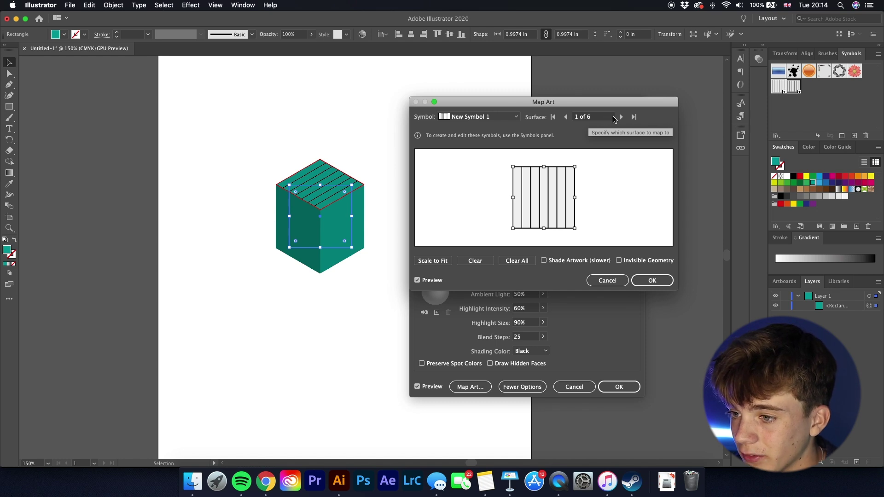
{"action": "left_click", "coordinate": [620, 118]}
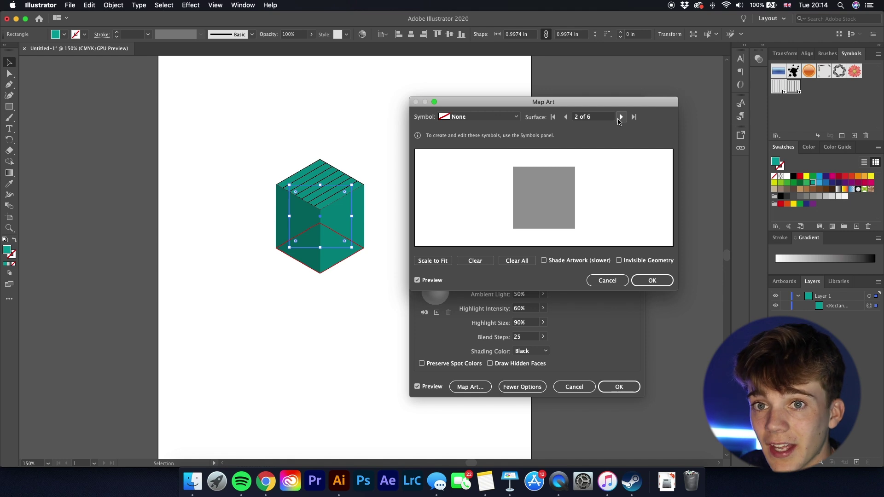
{"action": "left_click", "coordinate": [618, 120]}
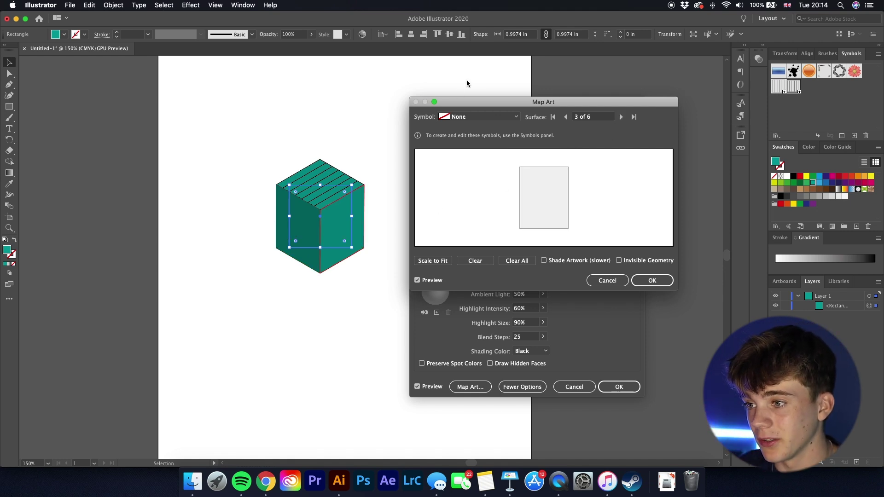
{"action": "left_click", "coordinate": [479, 116]}
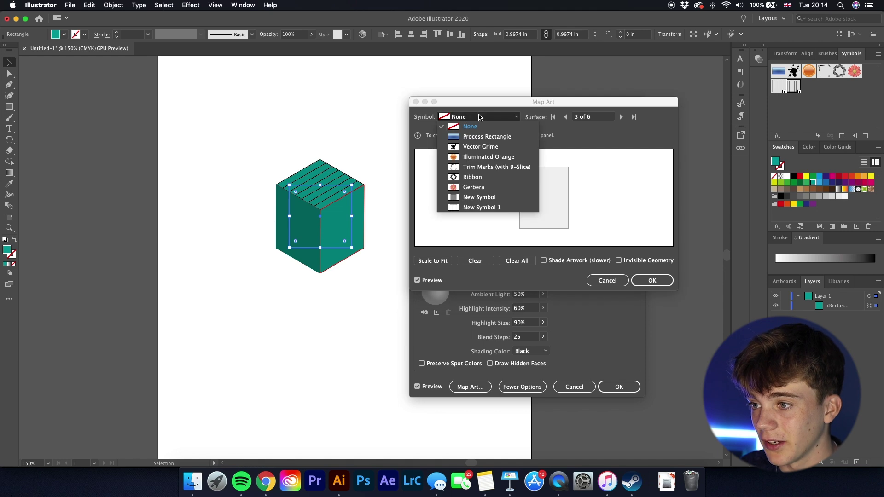
{"action": "left_click", "coordinate": [483, 208]}
{"action": "left_click", "coordinate": [444, 261]}
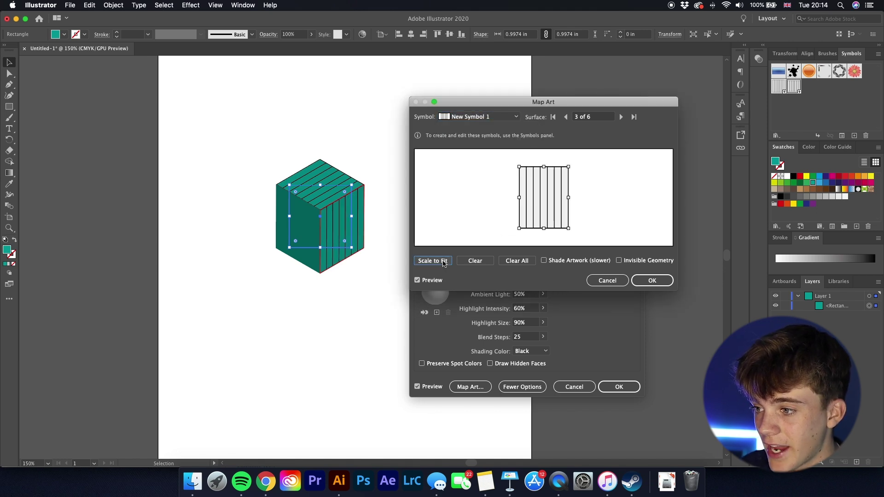
- Map New Symbol 1 onto surface 4, scaled to fit
{"action": "left_click", "coordinate": [622, 117]}
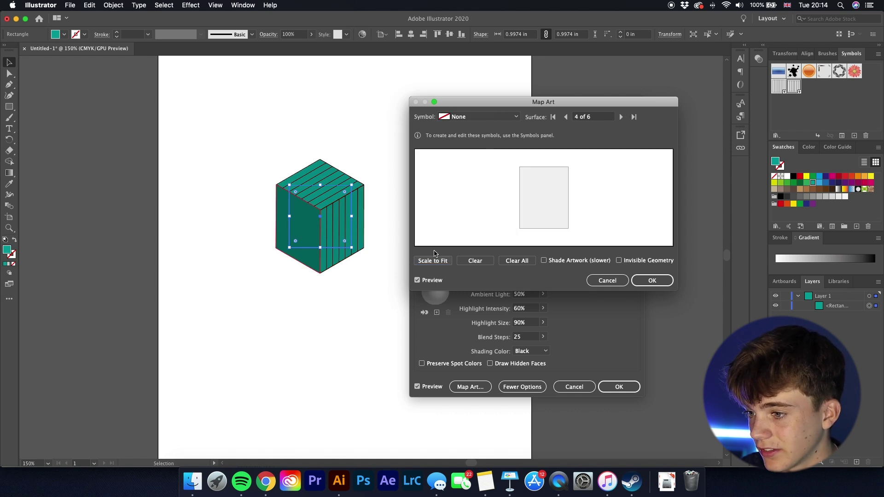
{"action": "left_click", "coordinate": [472, 117]}
{"action": "left_click", "coordinate": [487, 207]}
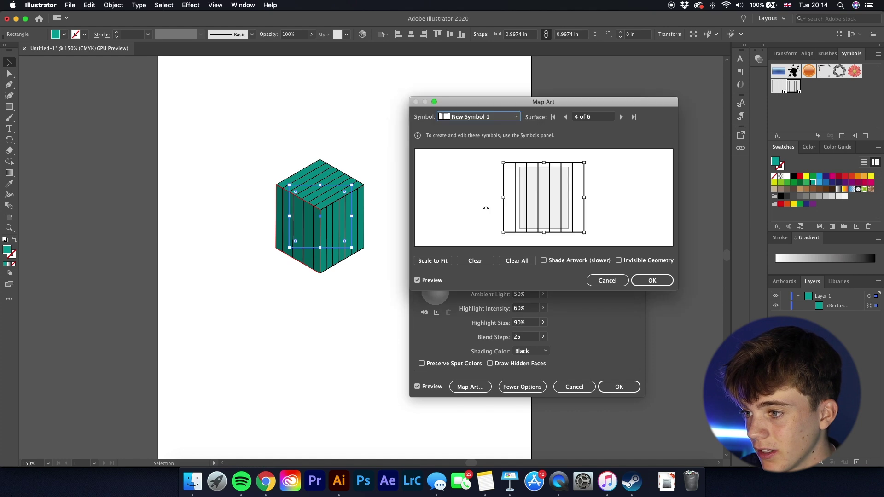
{"action": "left_click", "coordinate": [443, 264]}
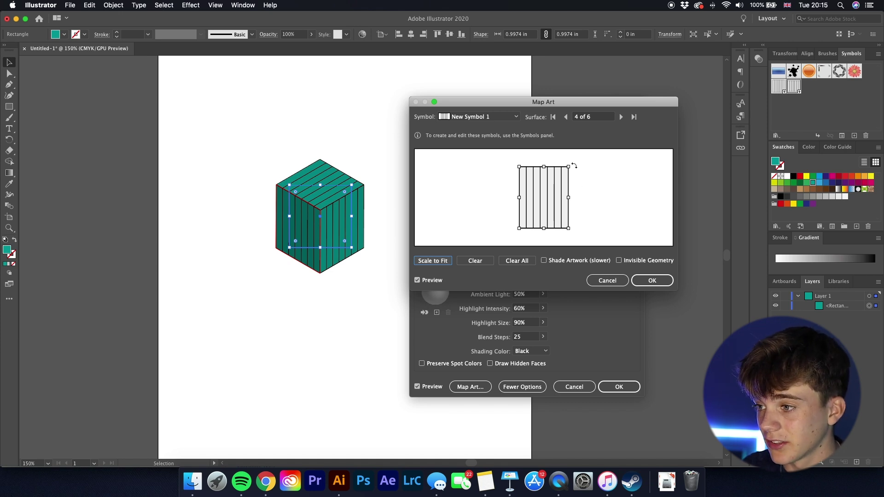
- Rotate surface 4's stripes 90° to horizontal, trim them to the face, and enable Invisible Geometry
{"action": "left_click_drag", "start_coordinate": [571, 233], "coordinate": [505, 228]}
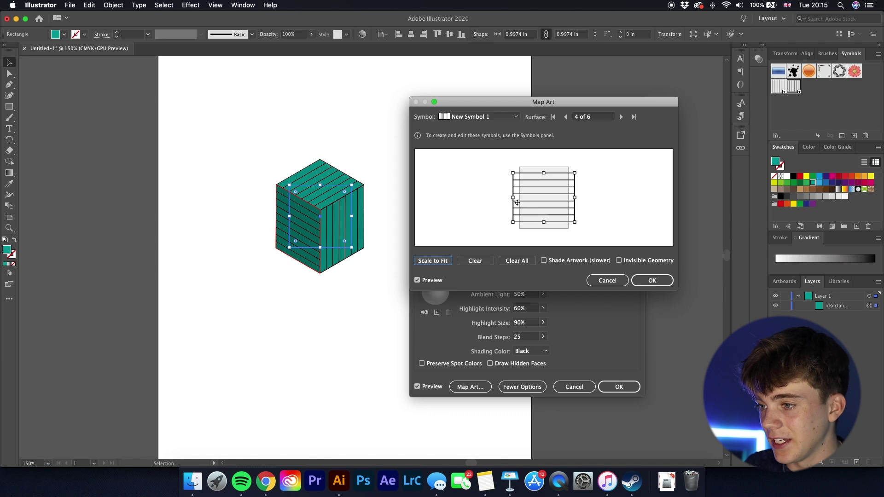
{"action": "left_click_drag", "start_coordinate": [513, 198], "coordinate": [520, 199]}
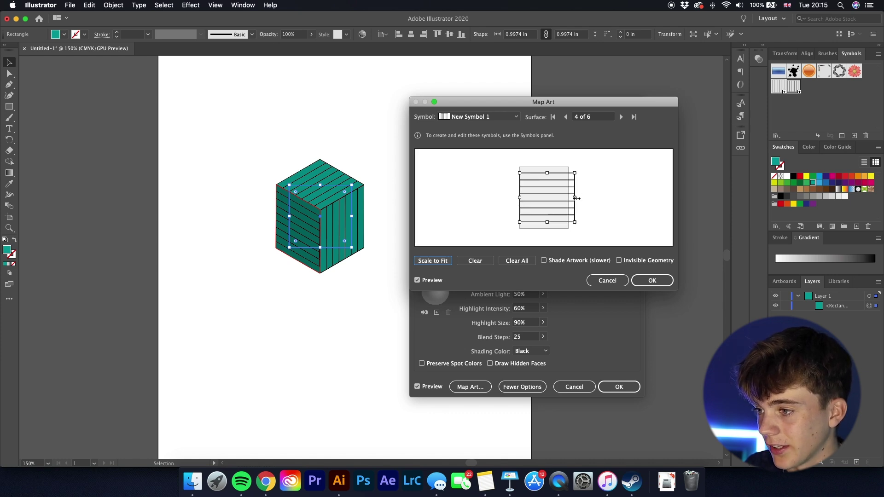
{"action": "left_click_drag", "start_coordinate": [576, 198], "coordinate": [544, 167]}
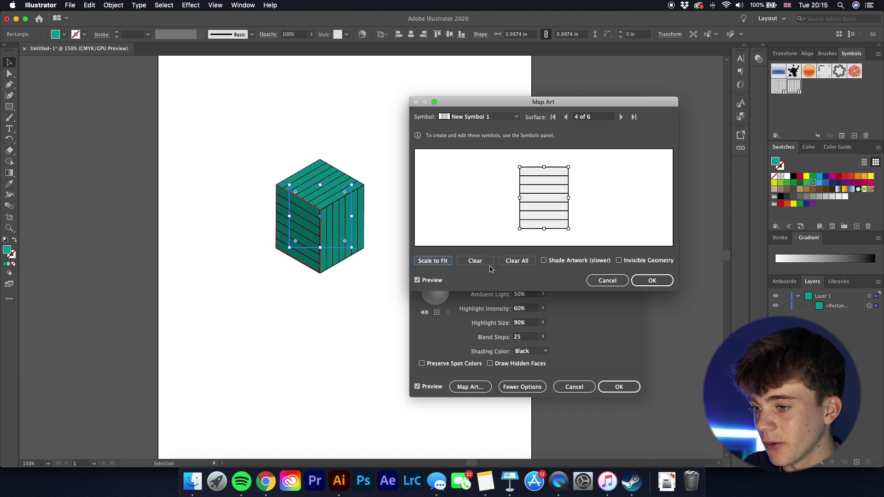
{"action": "left_click", "coordinate": [619, 260]}
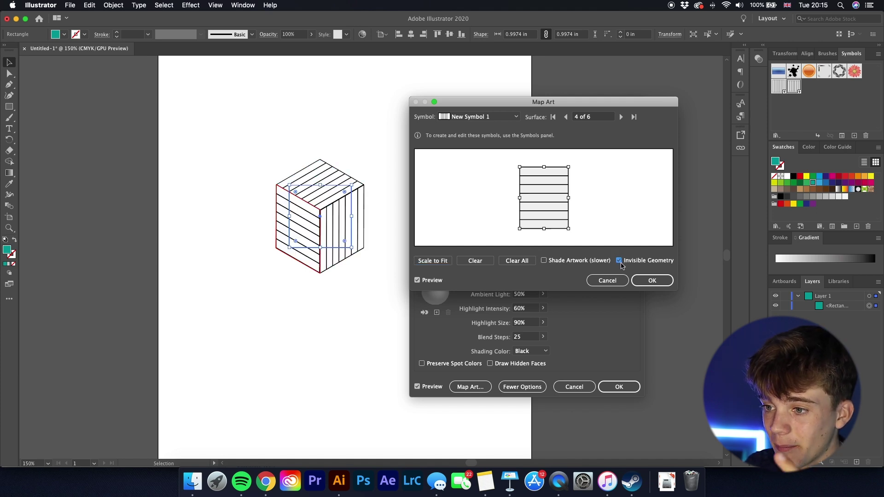
- Confirm the Map Art and 3D Extrude & Bevel settings, then reselect the striped line-art cube
{"action": "left_click", "coordinate": [652, 281]}
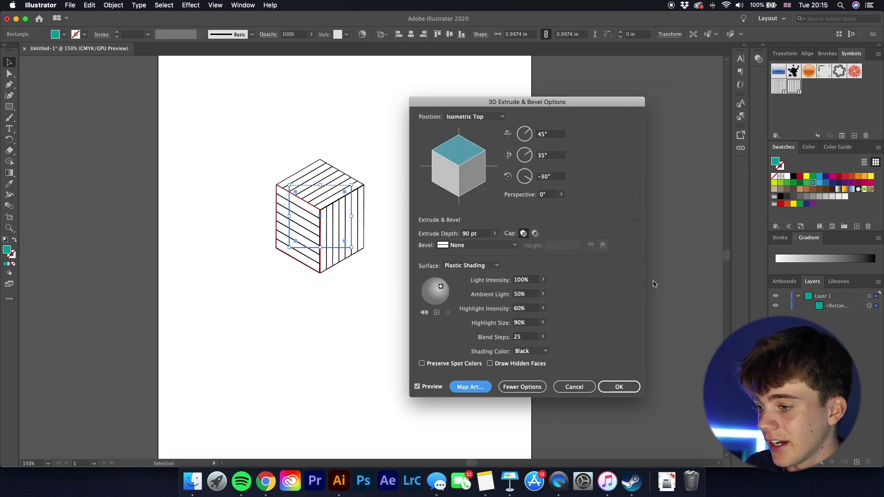
{"action": "left_click", "coordinate": [612, 391]}
{"action": "left_click", "coordinate": [422, 286]}
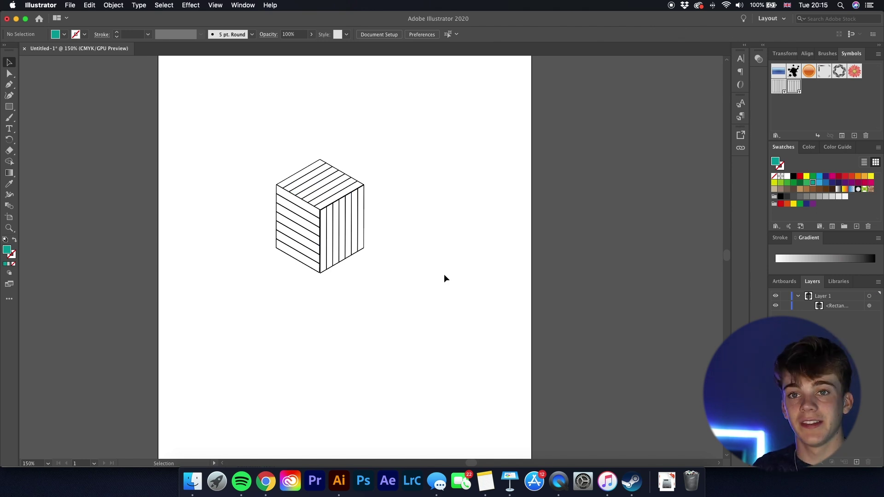
{"action": "scroll", "coordinate": [350, 252], "scroll_direction": "down", "scroll_amount": 1}
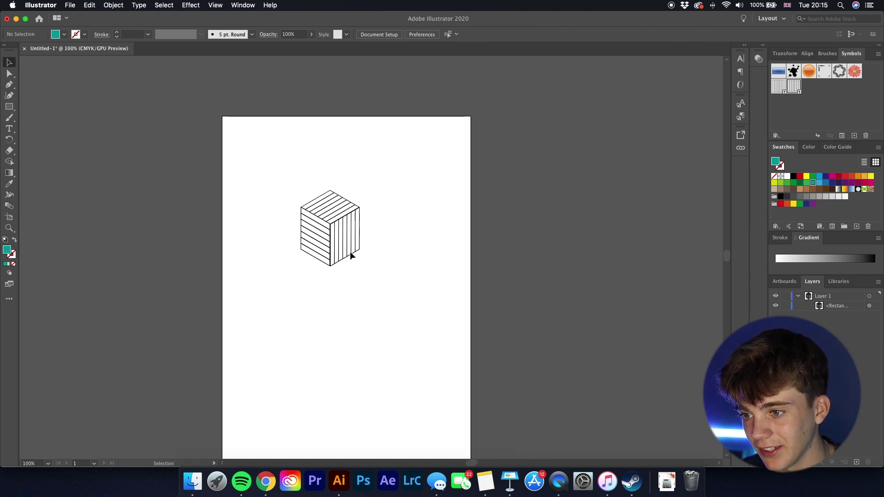
{"action": "scroll", "coordinate": [350, 252], "scroll_direction": "up", "scroll_amount": 3}
{"action": "scroll", "coordinate": [260, 220], "scroll_direction": "up", "scroll_amount": 2}
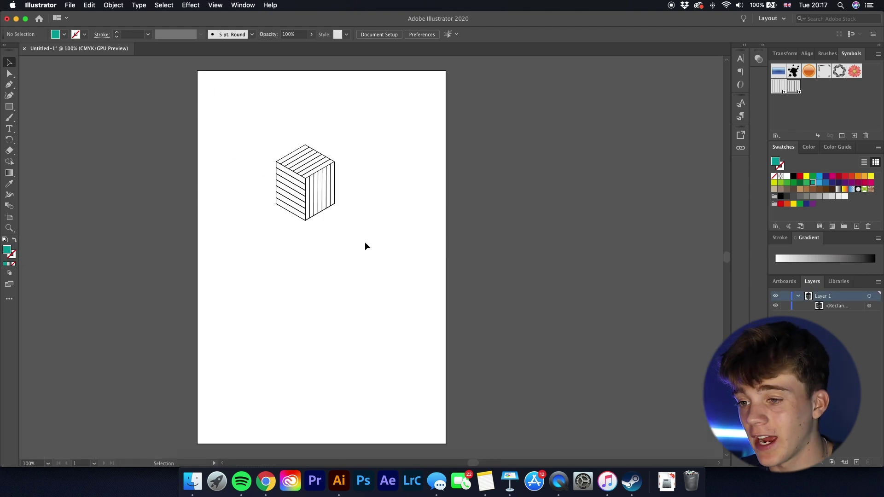
{"action": "left_click_drag", "start_coordinate": [365, 246], "coordinate": [265, 146]}
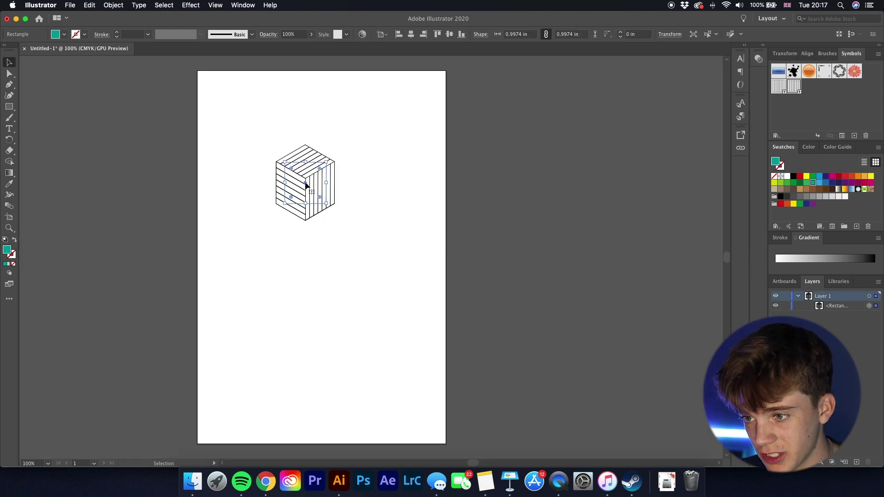
- Move the striped cube to the page's bottom-left corner and drag a copy beside it
{"action": "left_click_drag", "start_coordinate": [305, 188], "coordinate": [227, 409]}
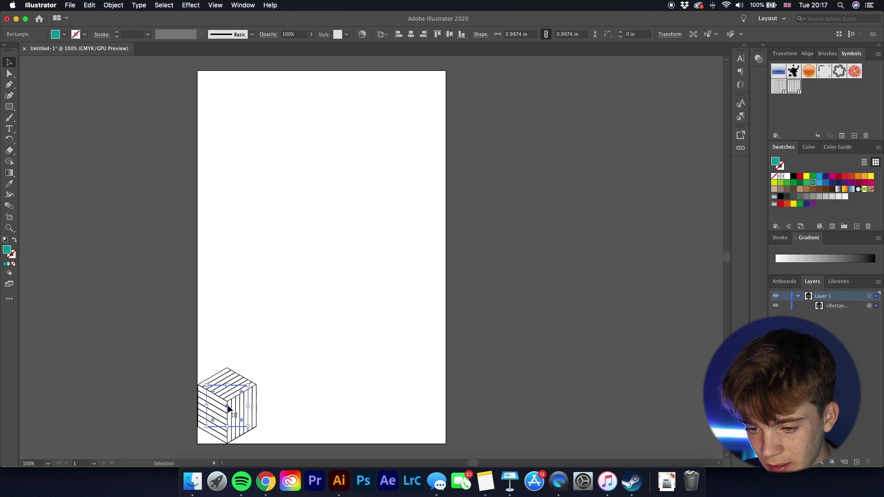
{"action": "left_click", "coordinate": [353, 388]}
{"action": "scroll", "coordinate": [227, 404], "scroll_direction": "up", "scroll_amount": 2, "text": "alt"}
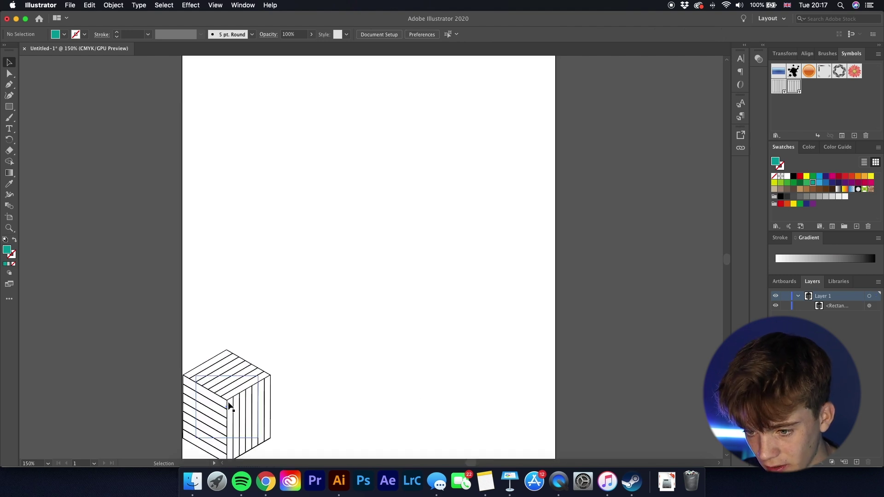
{"action": "scroll", "coordinate": [227, 404], "scroll_direction": "down", "scroll_amount": 5}
{"action": "left_click_drag", "start_coordinate": [225, 258], "coordinate": [311, 259]}
{"action": "scroll", "coordinate": [271, 258], "scroll_direction": "up", "scroll_amount": 5, "text": "alt"}
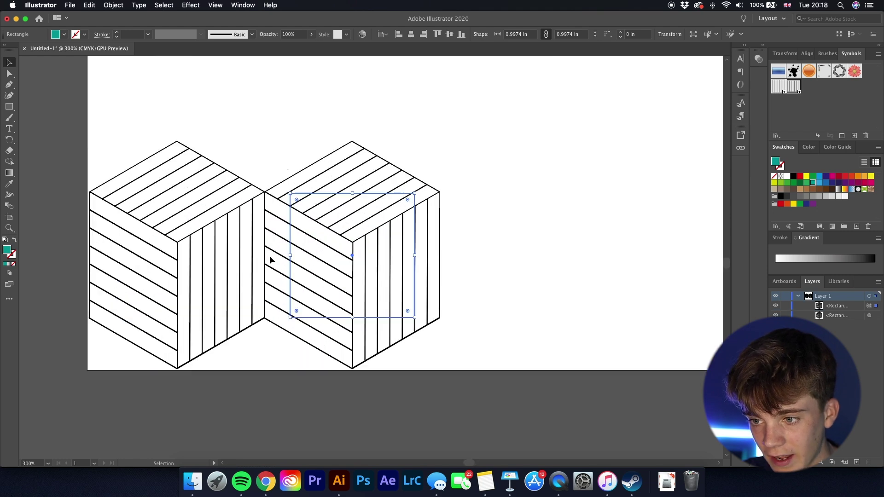
{"action": "scroll", "coordinate": [272, 257], "scroll_direction": "down", "scroll_amount": 4, "text": "alt"}
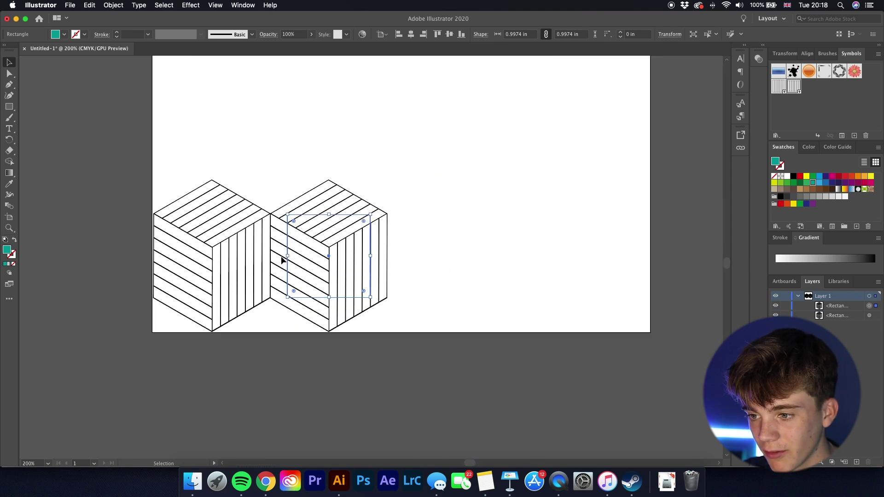
- Repeat the duplicate to make seven cubes, then shift the whole row left across the bottom
{"action": "key", "text": "super+d"}
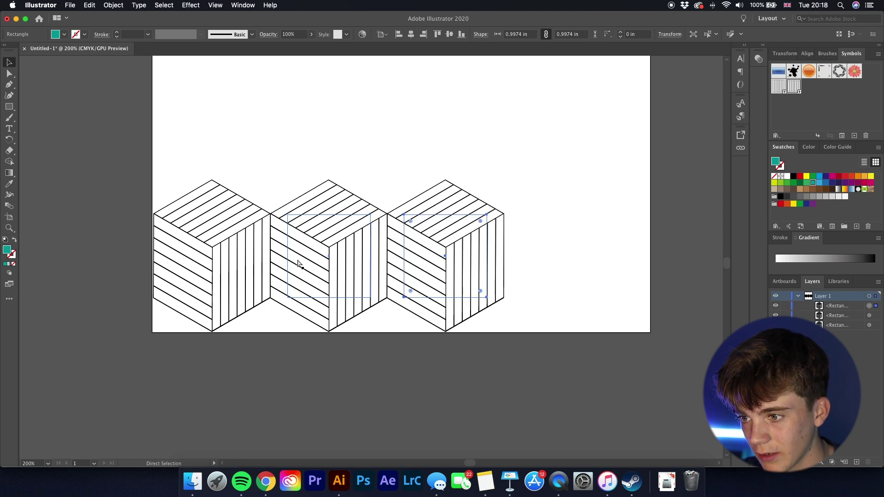
{"action": "key", "text": "super+d"}
{"action": "key", "text": "super+d"}
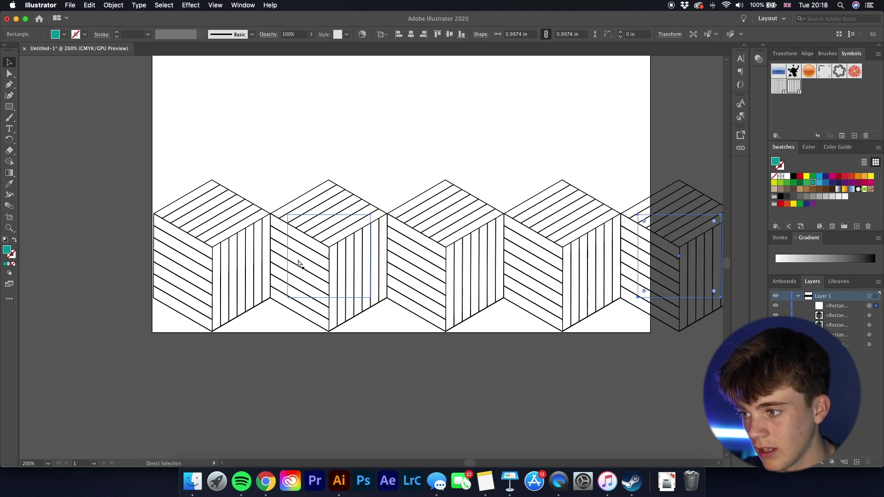
{"action": "scroll", "coordinate": [301, 272], "scroll_direction": "down", "scroll_amount": 6, "text": "alt"}
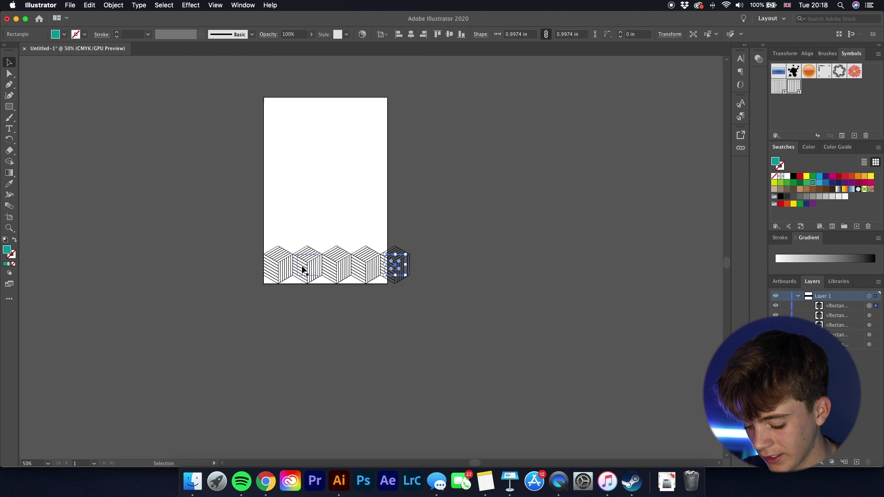
{"action": "key", "text": "super+d"}
{"action": "key", "text": "super+d"}
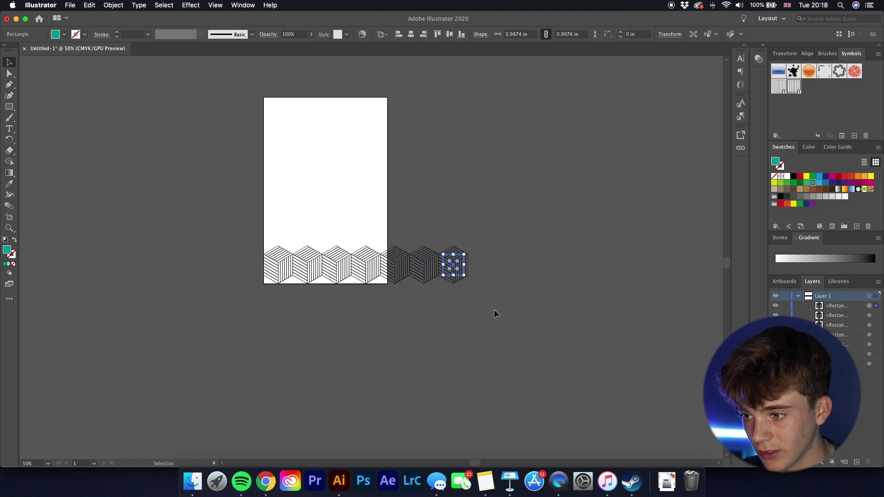
{"action": "left_click_drag", "start_coordinate": [495, 313], "coordinate": [243, 238]}
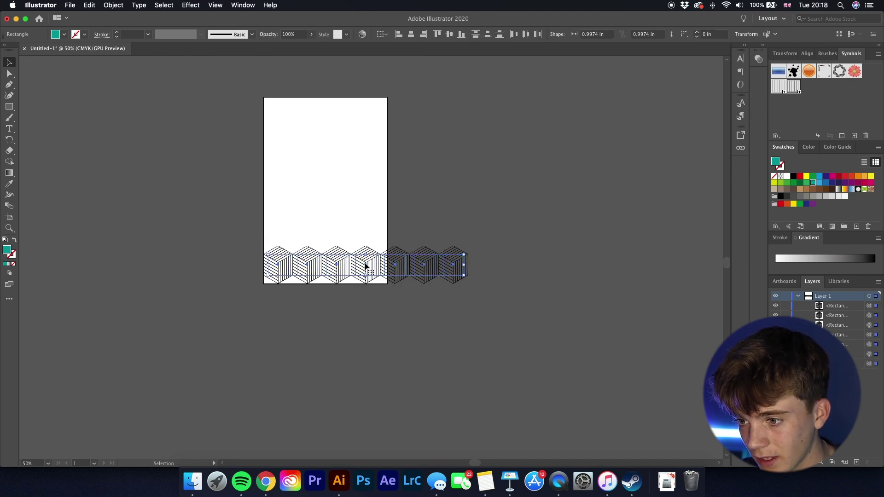
{"action": "left_click_drag", "start_coordinate": [365, 266], "coordinate": [325, 269]}
{"action": "left_click", "coordinate": [471, 286]}
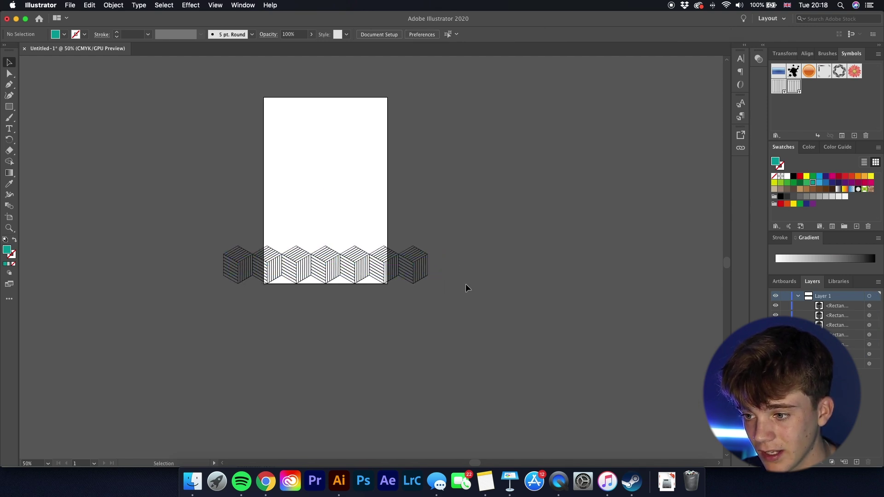
- Select all the cubes in the bottom row and group them
{"action": "left_click", "coordinate": [324, 271]}
{"action": "left_click_drag", "start_coordinate": [219, 247], "coordinate": [414, 258]}
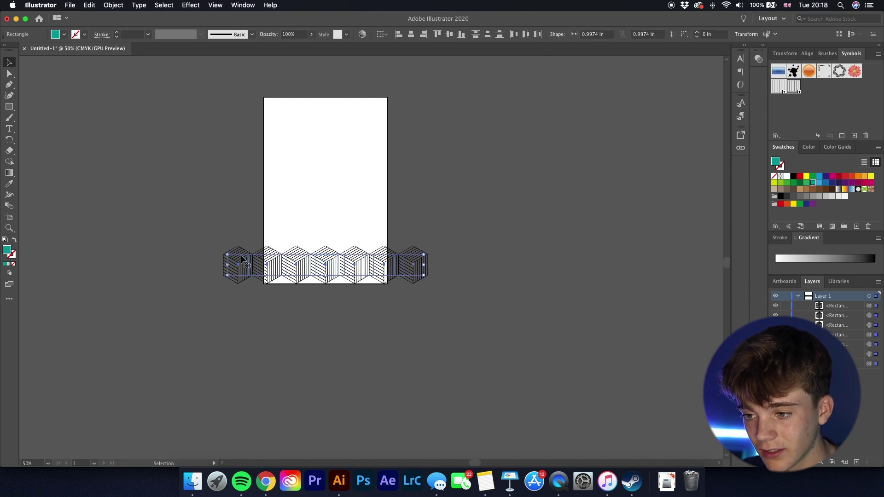
{"action": "right_click", "coordinate": [290, 266]}
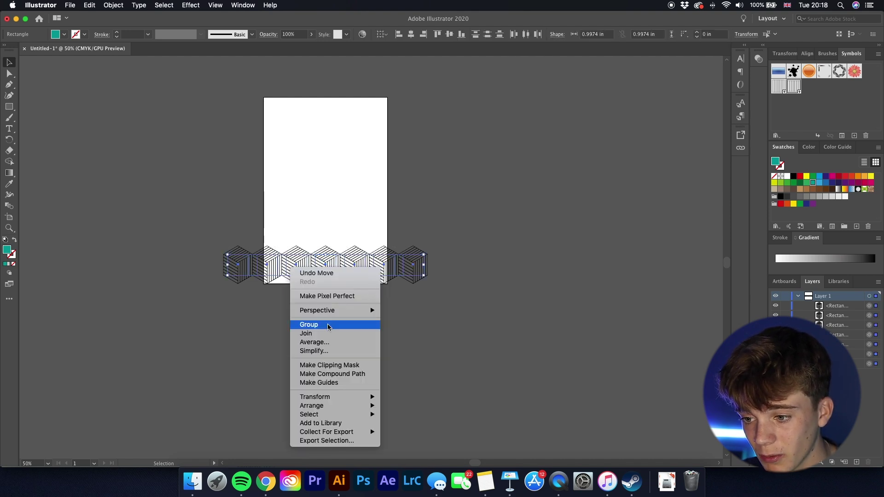
{"action": "left_click", "coordinate": [309, 324]}
- Copy the grouped row upward twice so each new row nests into the one below
{"action": "left_click_drag", "start_coordinate": [324, 266], "coordinate": [340, 237]}
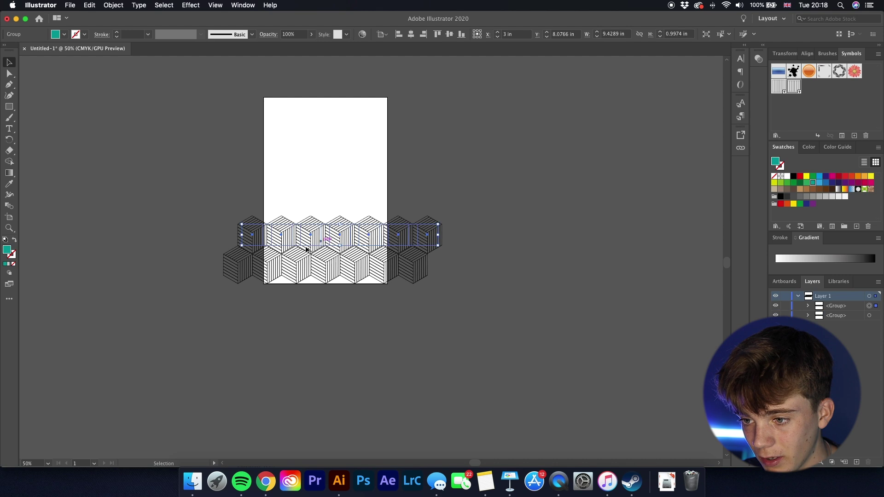
{"action": "scroll", "coordinate": [285, 245], "scroll_direction": "up", "scroll_amount": 3}
{"action": "scroll", "coordinate": [358, 228], "scroll_direction": "down", "scroll_amount": 2}
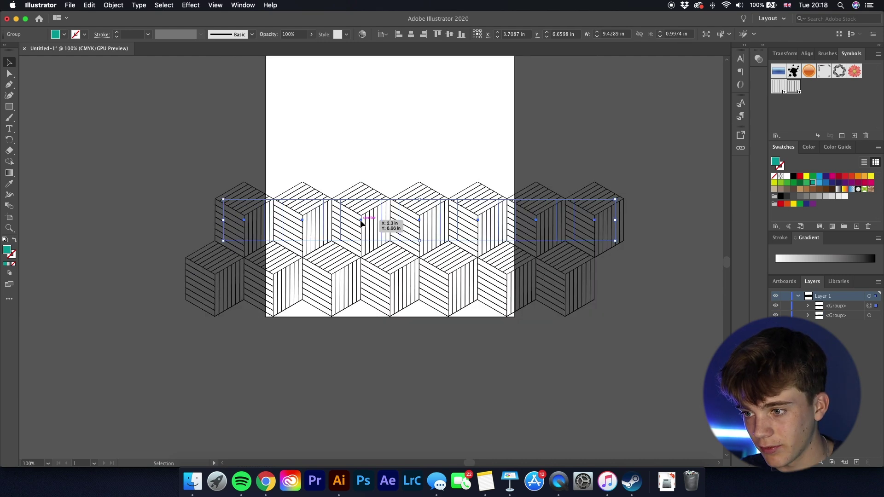
{"action": "left_click_drag", "start_coordinate": [361, 224], "coordinate": [361, 145]}
{"action": "scroll", "coordinate": [350, 148], "scroll_direction": "up", "scroll_amount": 1}
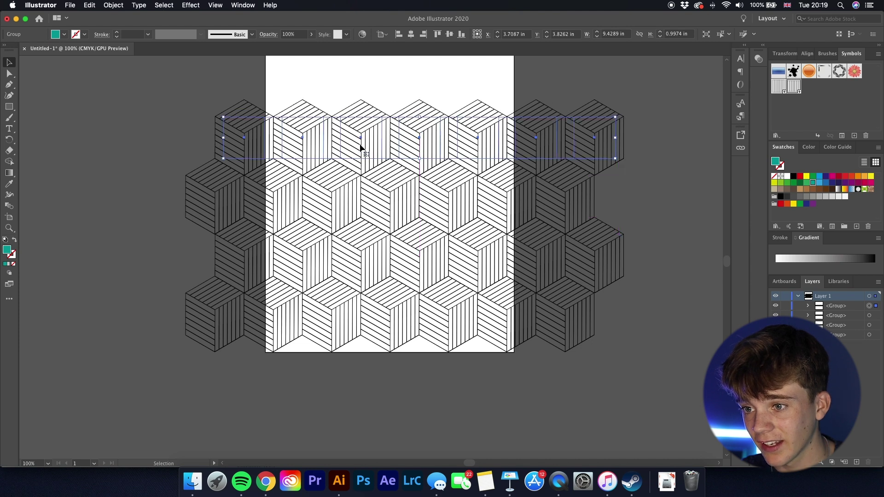
{"action": "scroll", "coordinate": [360, 146], "scroll_direction": "up", "scroll_amount": 2}
- Move a cube row up past the page top and add another row below
{"action": "left_click_drag", "start_coordinate": [359, 285], "coordinate": [330, 105]}
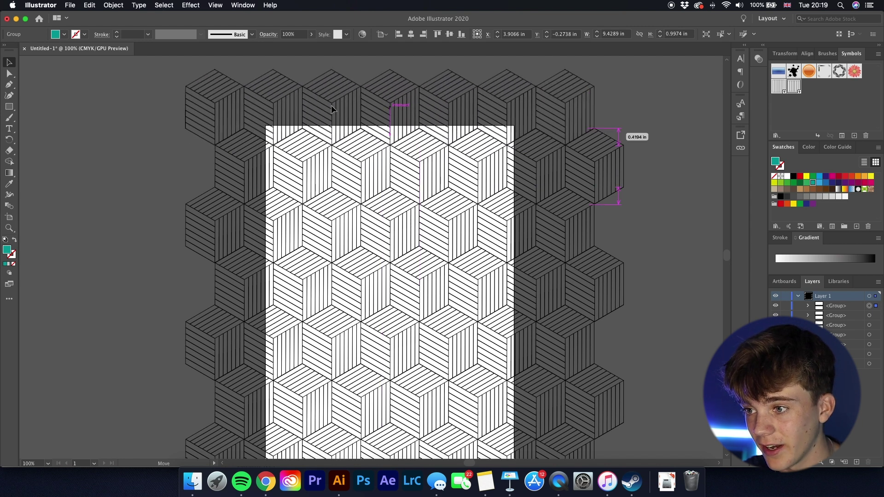
{"action": "scroll", "coordinate": [331, 105], "scroll_direction": "down", "scroll_amount": 10}
{"action": "left_click_drag", "start_coordinate": [337, 172], "coordinate": [362, 217]}
- Deselect all the artwork and zoom out to check the pattern covers every edge
{"action": "key", "text": "super+shift+a"}
{"action": "key", "text": "super+minus"}
{"action": "scroll", "coordinate": [408, 258], "scroll_direction": "down", "scroll_amount": 6}
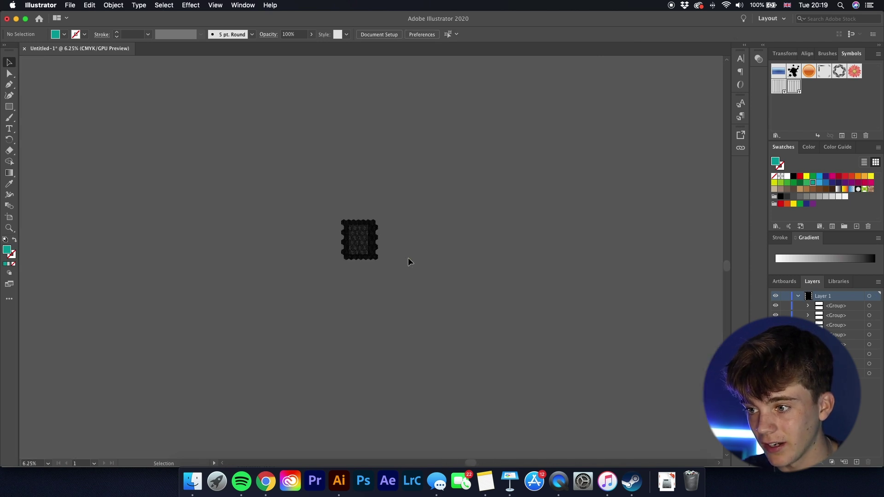
{"action": "scroll", "coordinate": [408, 258], "scroll_direction": "up", "scroll_amount": 2}
{"action": "scroll", "coordinate": [322, 246], "scroll_direction": "up", "scroll_amount": 4}
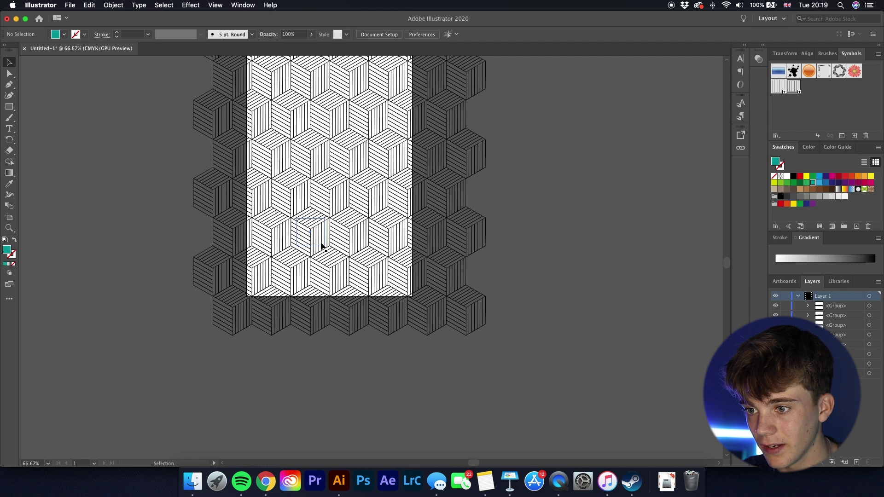
{"action": "scroll", "coordinate": [322, 247], "scroll_direction": "up", "scroll_amount": 3}
{"action": "scroll", "coordinate": [321, 246], "scroll_direction": "down", "scroll_amount": 1}
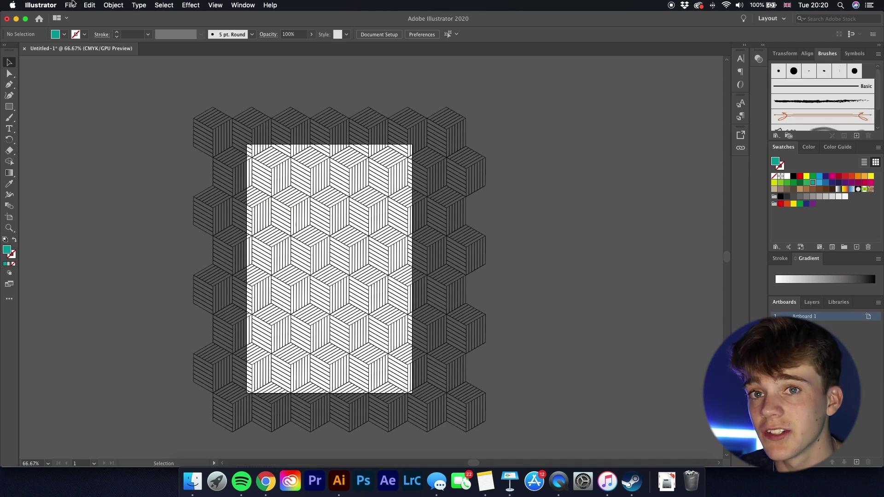
- Export the artboard to the Desktop as 'geometric shape' PNG at High (300 ppi)
{"action": "left_click", "coordinate": [71, 5]}
{"action": "mouse_move", "coordinate": [112, 169]}
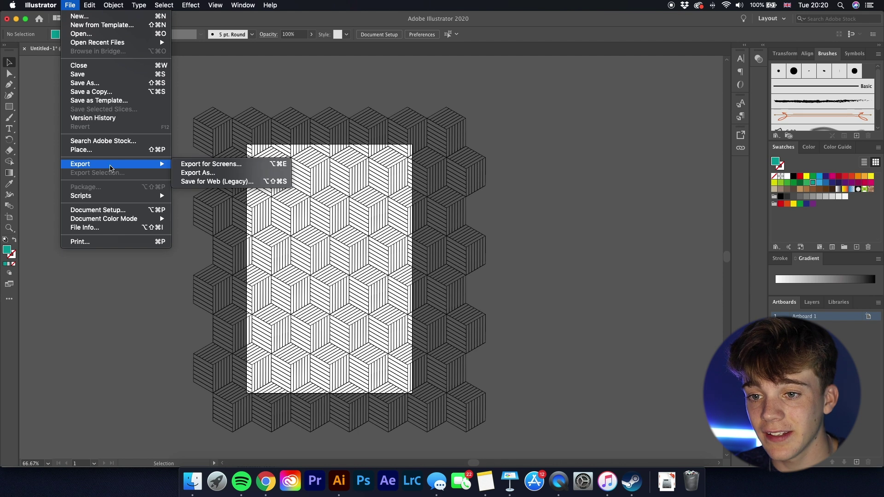
{"action": "left_click", "coordinate": [201, 173]}
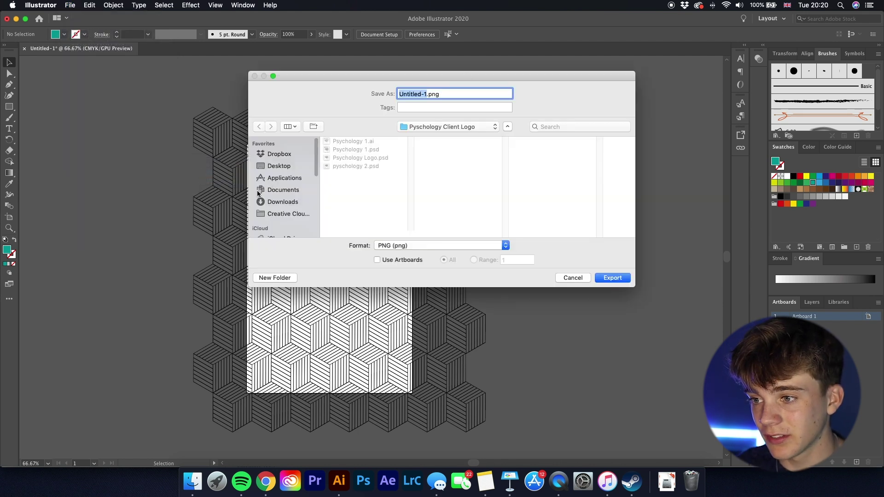
{"action": "left_click", "coordinate": [281, 168]}
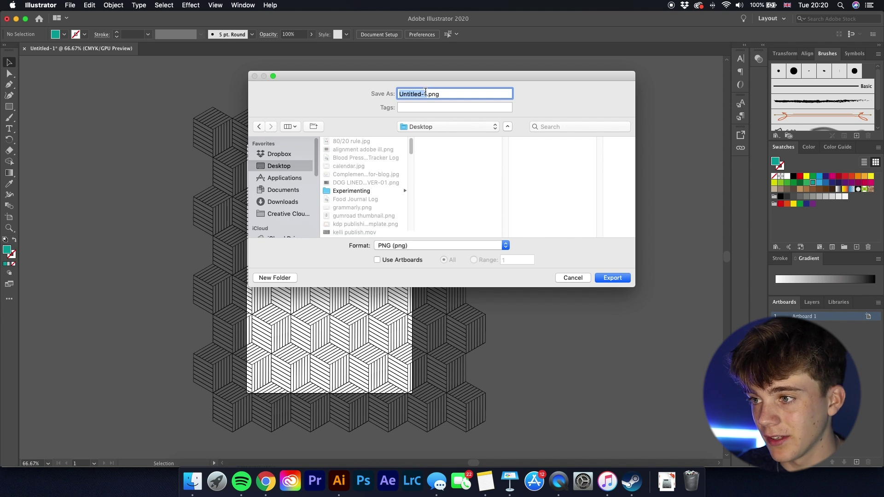
{"action": "type", "text": "geometric shape"}
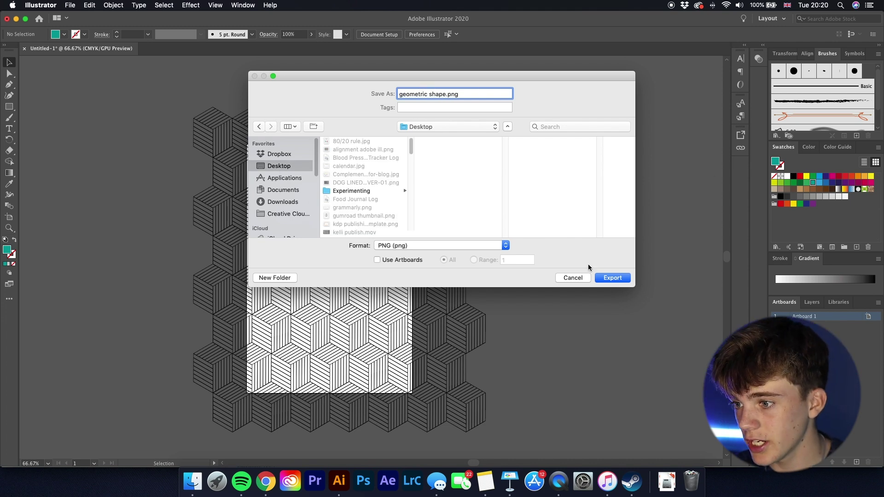
{"action": "left_click", "coordinate": [410, 261]}
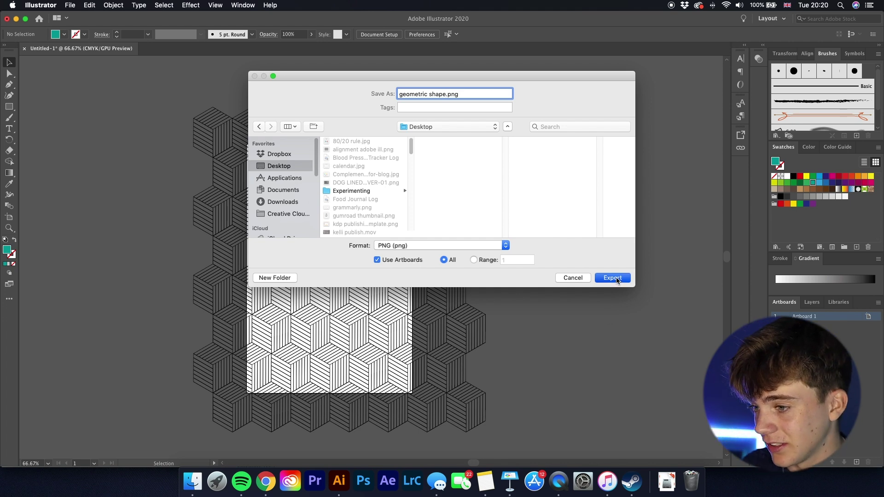
{"action": "left_click", "coordinate": [612, 278]}
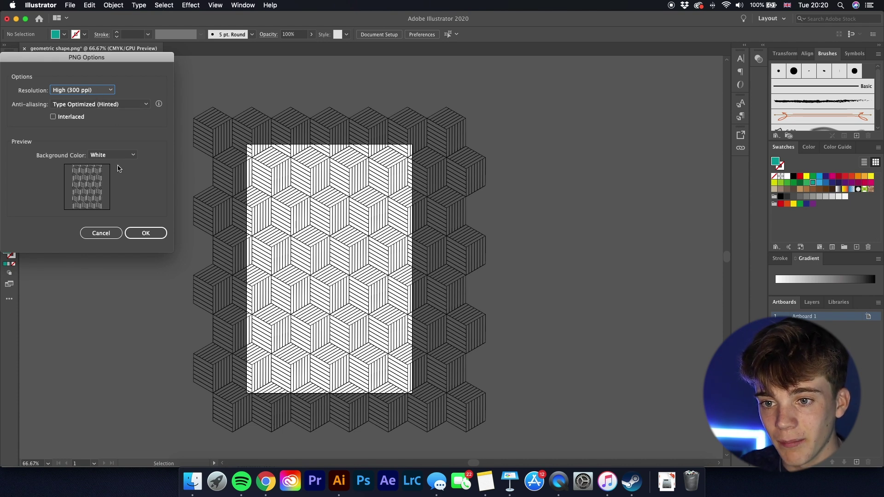
{"action": "left_click", "coordinate": [140, 234]}
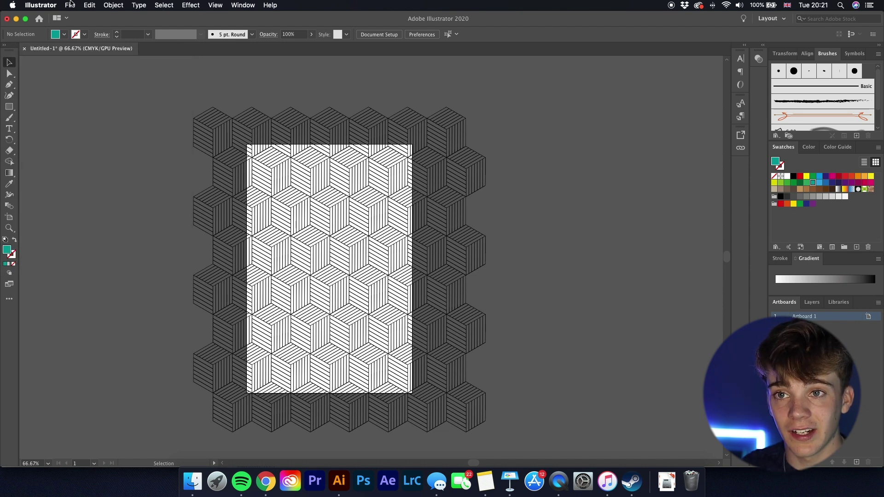
{"action": "left_click", "coordinate": [70, 4]}
- Create a 6 × 9 in document and drop geometric shape-01.png from the Desktop onto it
{"action": "left_click", "coordinate": [83, 15]}
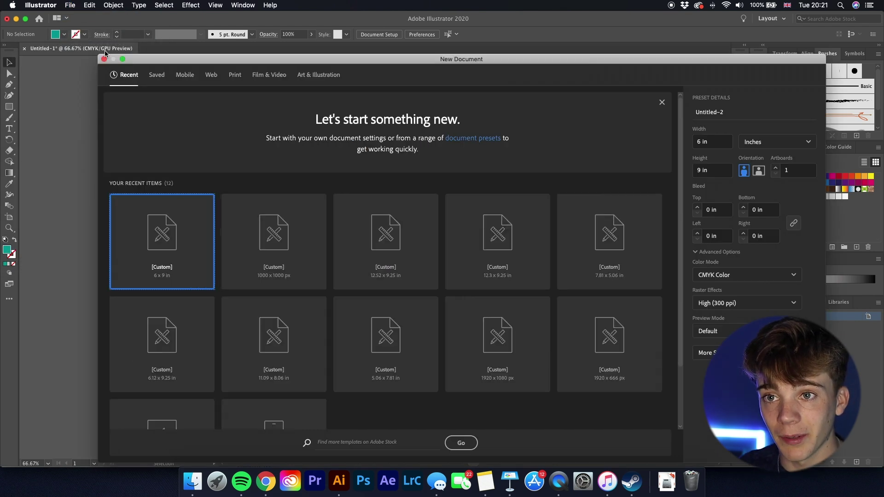
{"action": "key", "text": "Return"}
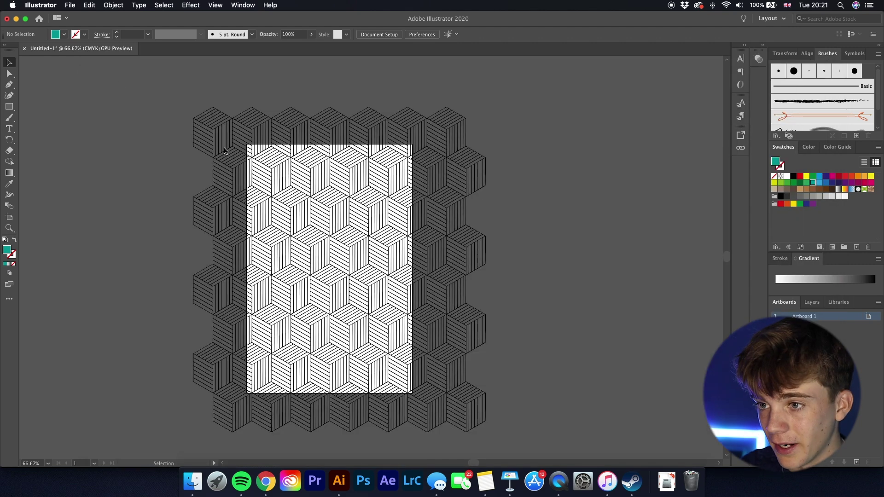
{"action": "left_click", "coordinate": [193, 481]}
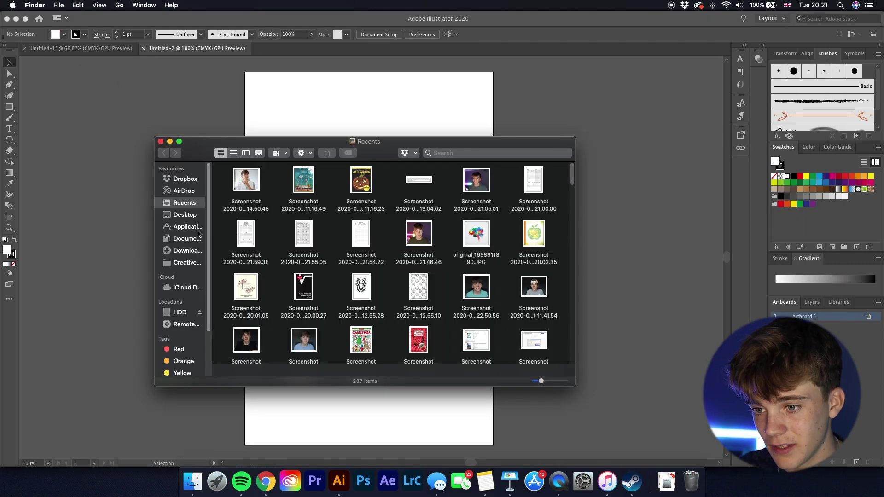
{"action": "left_click", "coordinate": [189, 215]}
{"action": "left_click_drag", "start_coordinate": [442, 218], "coordinate": [392, 262]}
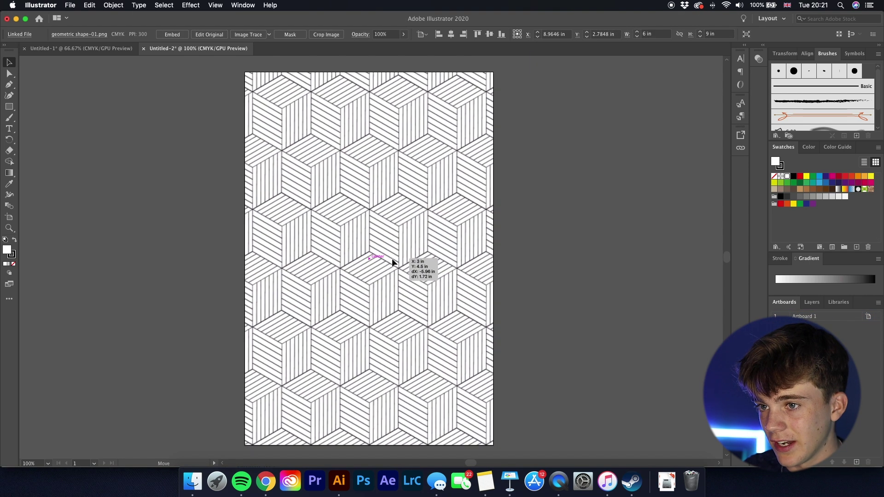
{"action": "left_click", "coordinate": [586, 270]}
{"action": "key", "text": "super+minus"}
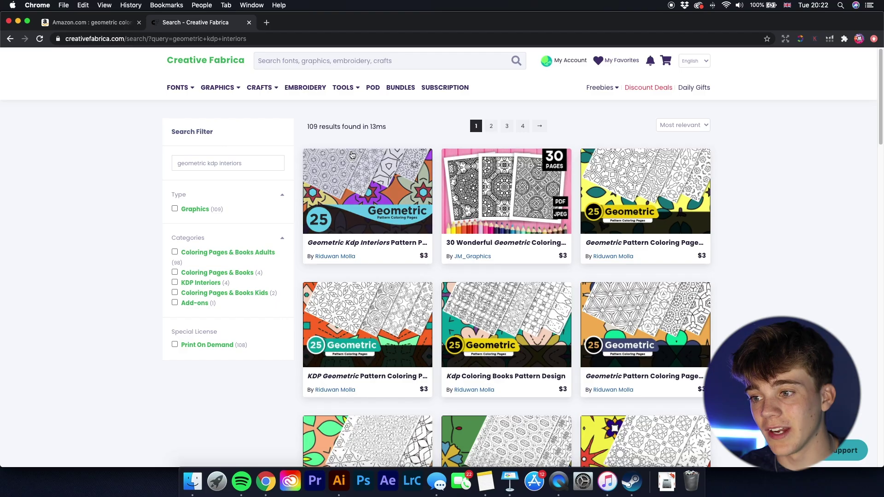
{"action": "scroll", "coordinate": [374, 165], "scroll_direction": "down", "scroll_amount": 6}
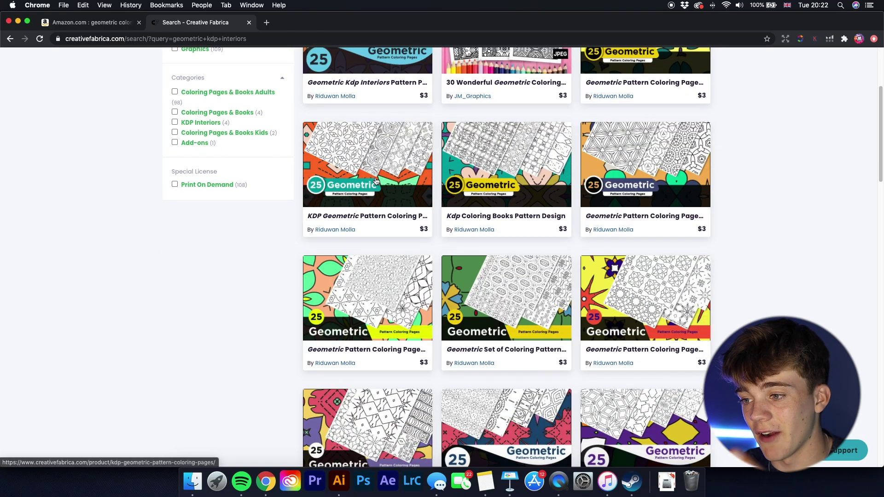
{"action": "scroll", "coordinate": [375, 177], "scroll_direction": "down", "scroll_amount": 5}
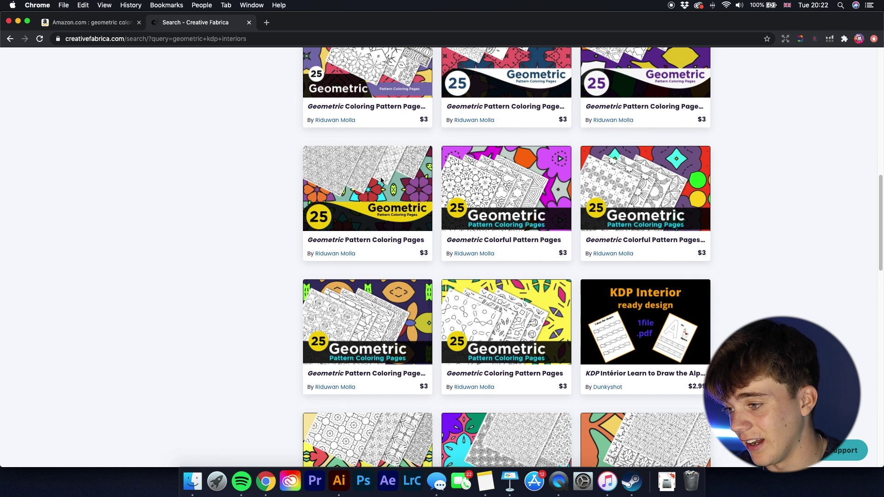
{"action": "scroll", "coordinate": [380, 177], "scroll_direction": "down", "scroll_amount": 6}
{"action": "scroll", "coordinate": [382, 183], "scroll_direction": "down", "scroll_amount": 6}
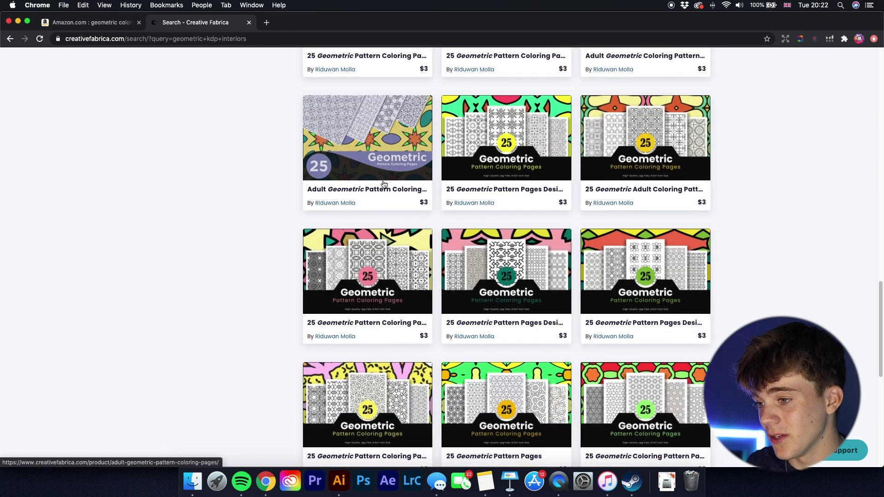
{"action": "scroll", "coordinate": [374, 191], "scroll_direction": "up", "scroll_amount": 1}
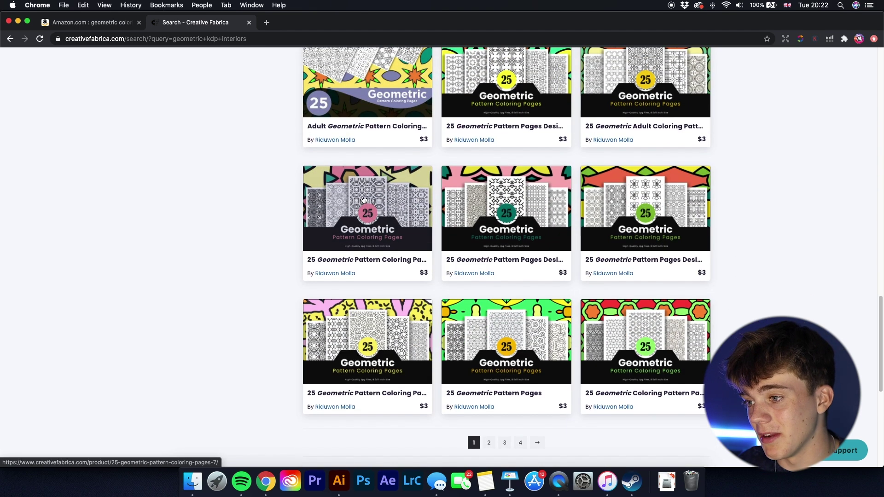
{"action": "scroll", "coordinate": [368, 226], "scroll_direction": "up", "scroll_amount": 3}
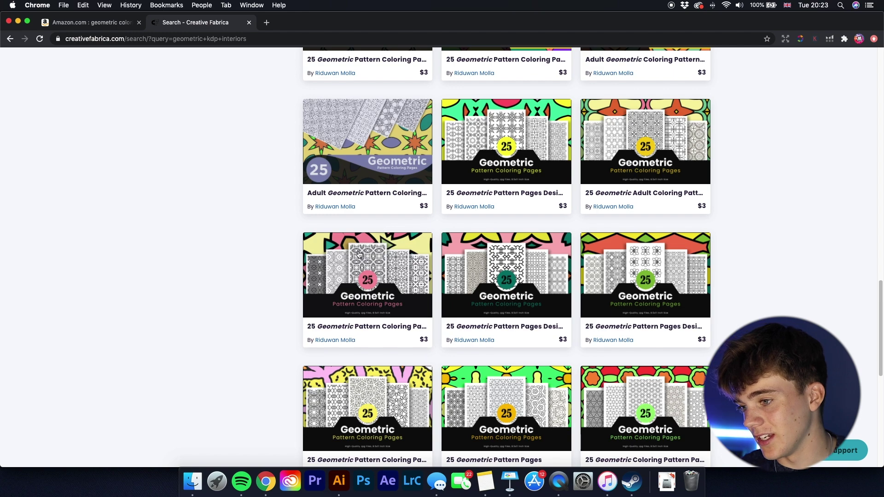
{"action": "scroll", "coordinate": [420, 261], "scroll_direction": "up", "scroll_amount": 4}
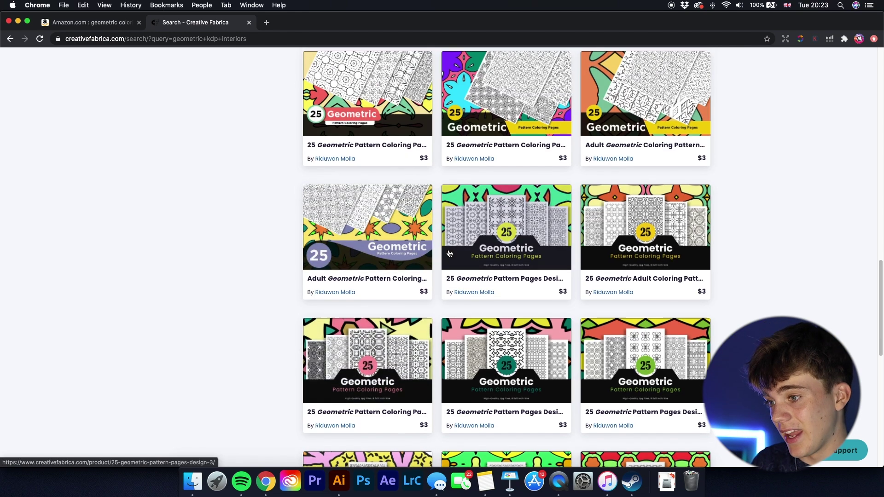